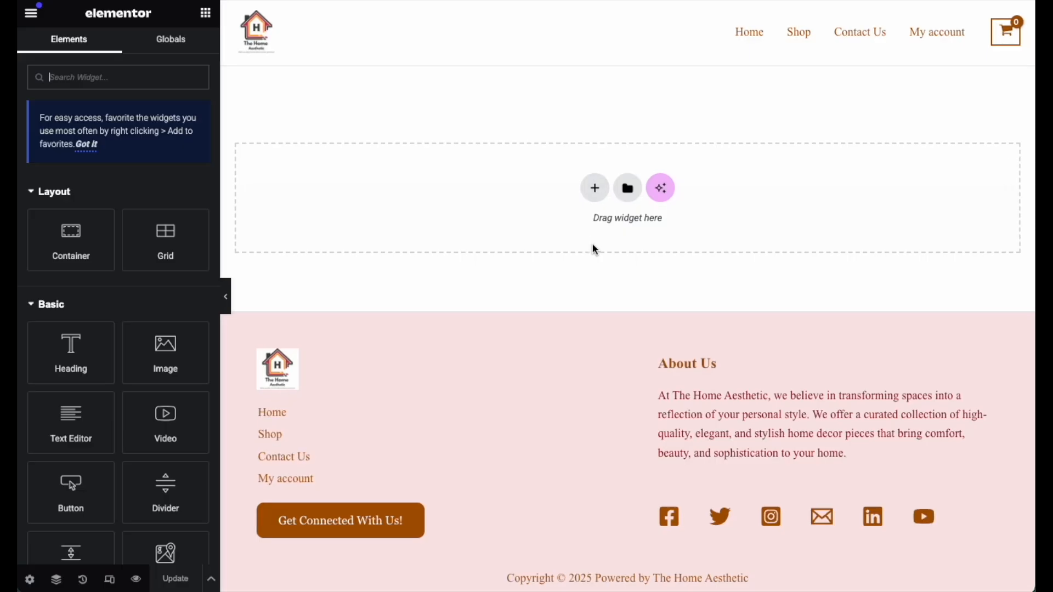
- Change the page layout to one that shows the page without the site's header and footer
click(30, 580)
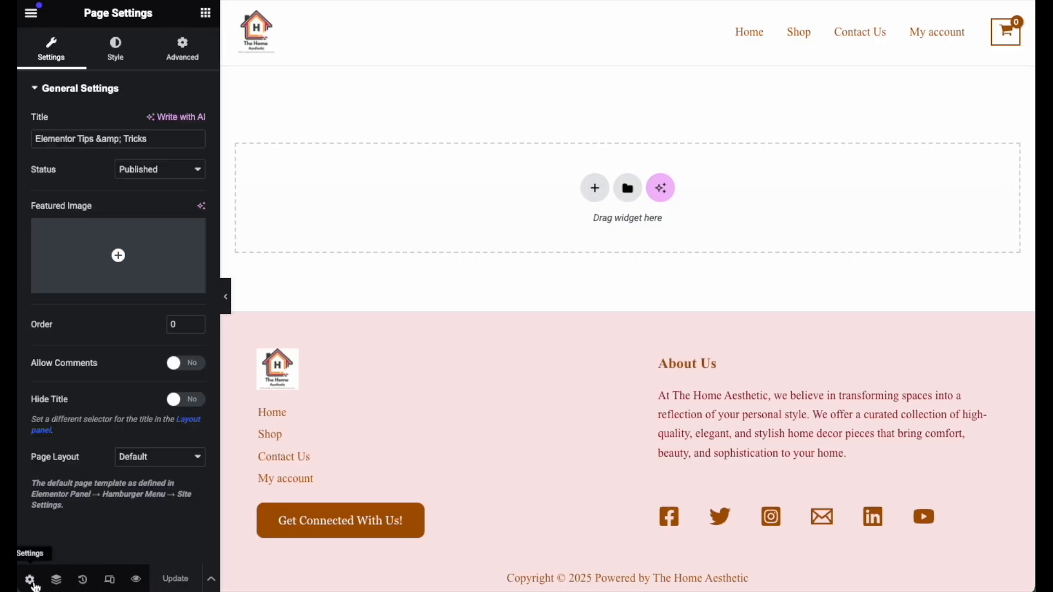
click(180, 460)
click(164, 474)
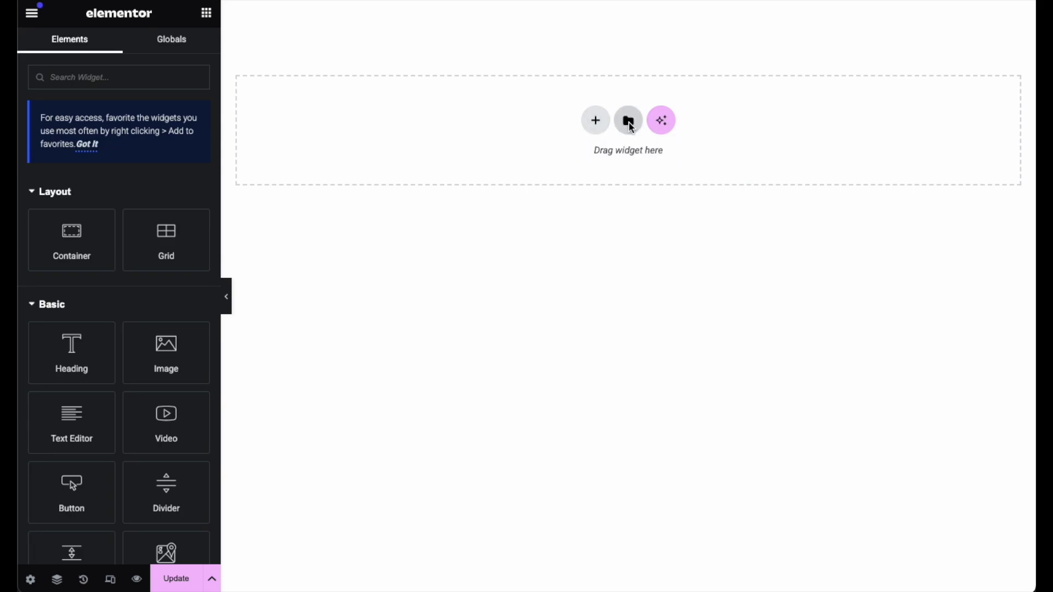
- Open the template library and look through the available Pages and Blocks templates
click(629, 120)
click(501, 61)
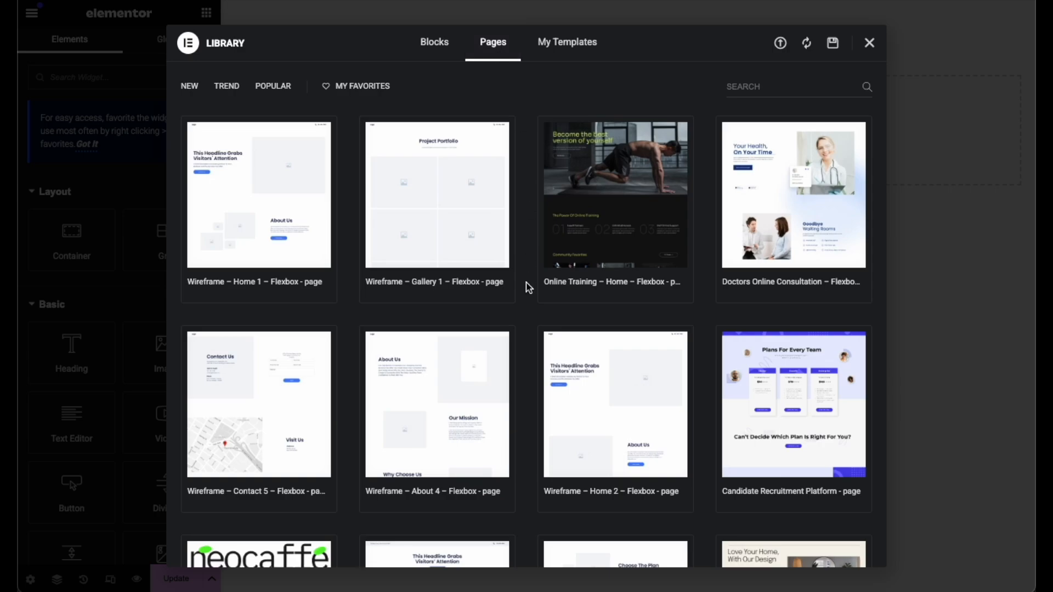
scroll(527, 282, down, 6)
scroll(530, 283, down, 3)
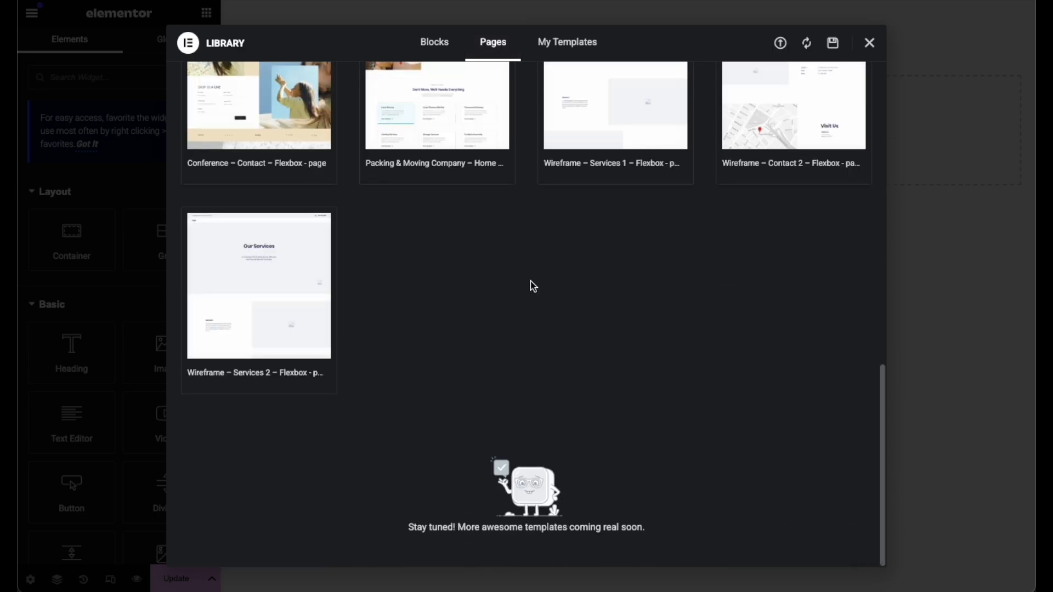
scroll(532, 281, up, 8)
scroll(537, 277, up, 2)
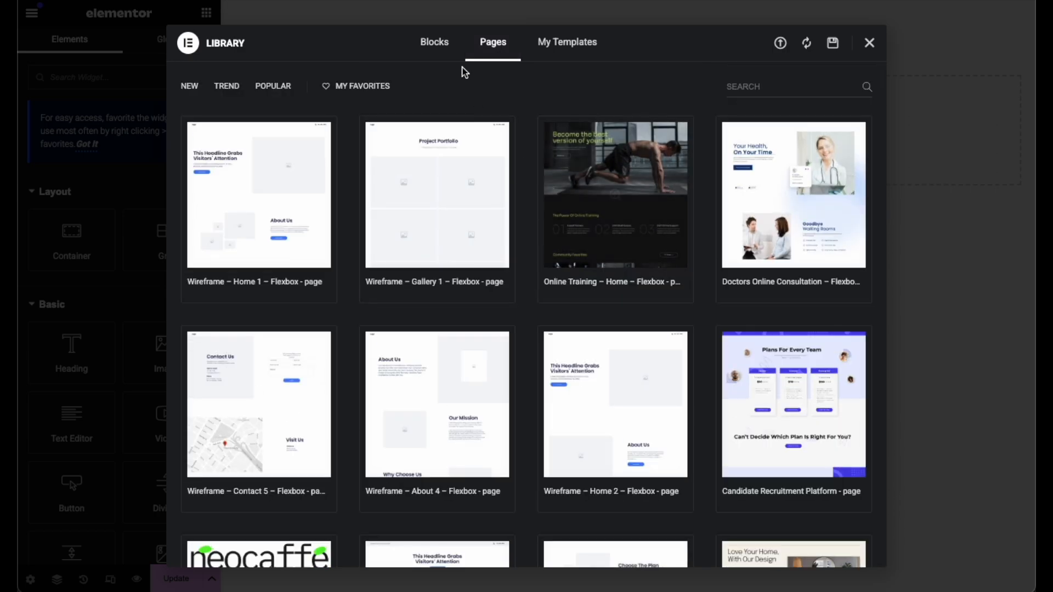
click(440, 55)
scroll(486, 252, down, 10)
scroll(500, 251, up, 10)
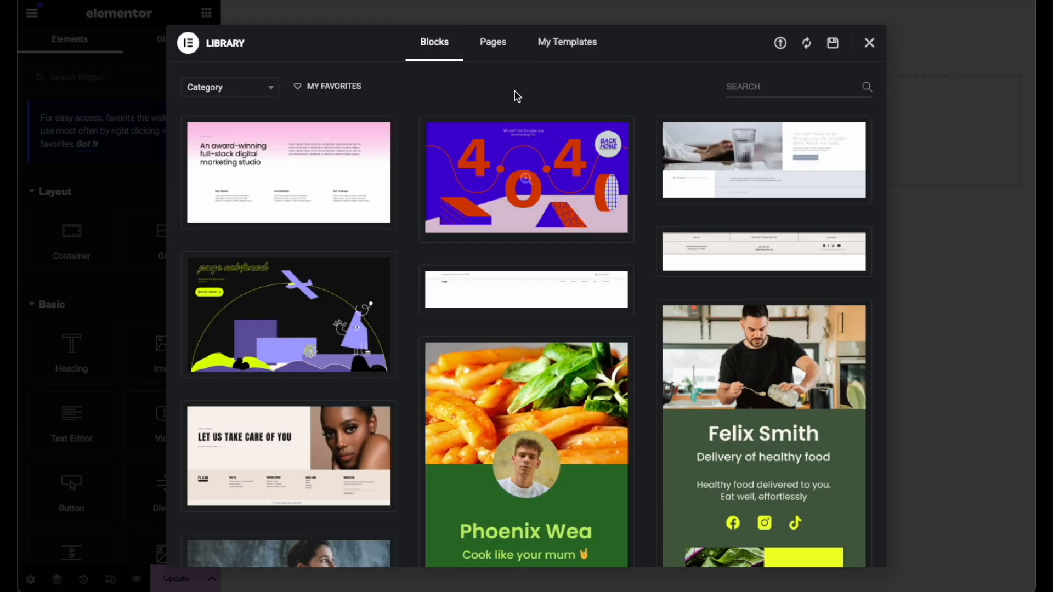
- Insert the Doctors Online Consultation Flexbox page template from the library's page templates into the empty page
click(494, 42)
mouse_move(611, 250)
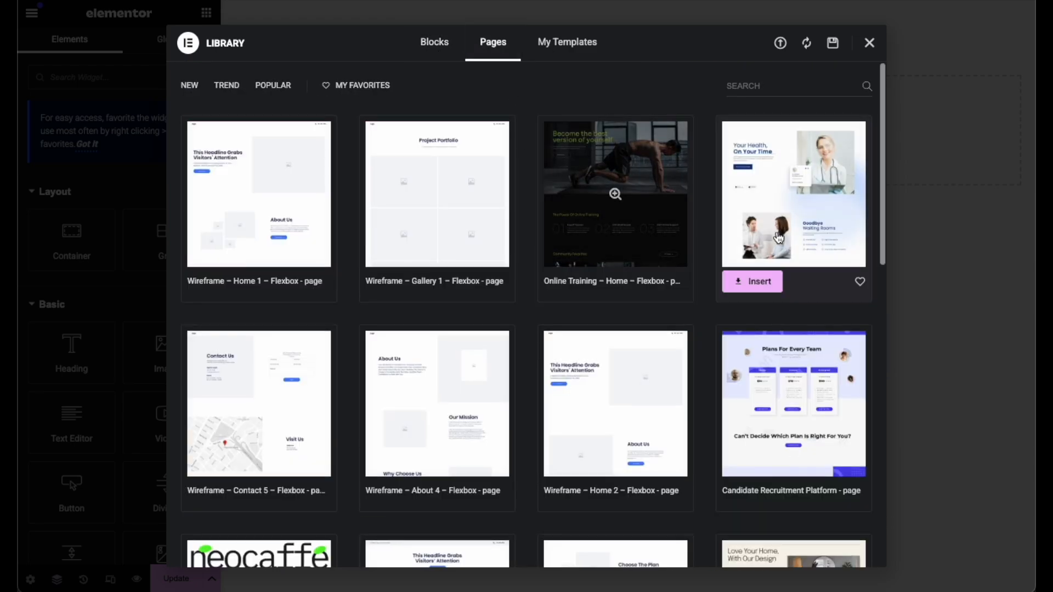
mouse_move(759, 264)
click(756, 282)
click(634, 331)
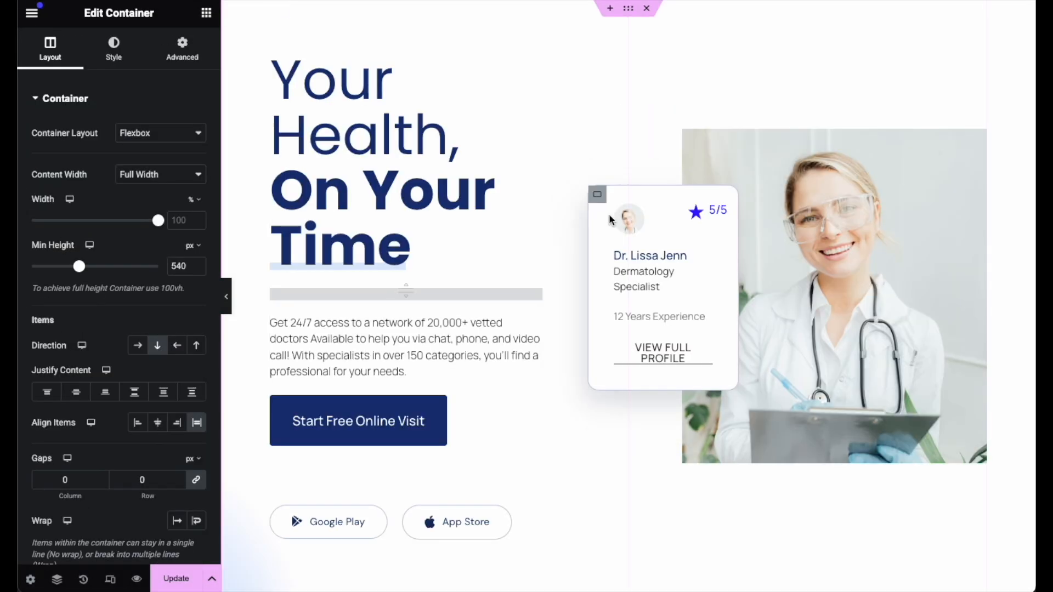
scroll(610, 213, down, 10)
scroll(613, 212, down, 20)
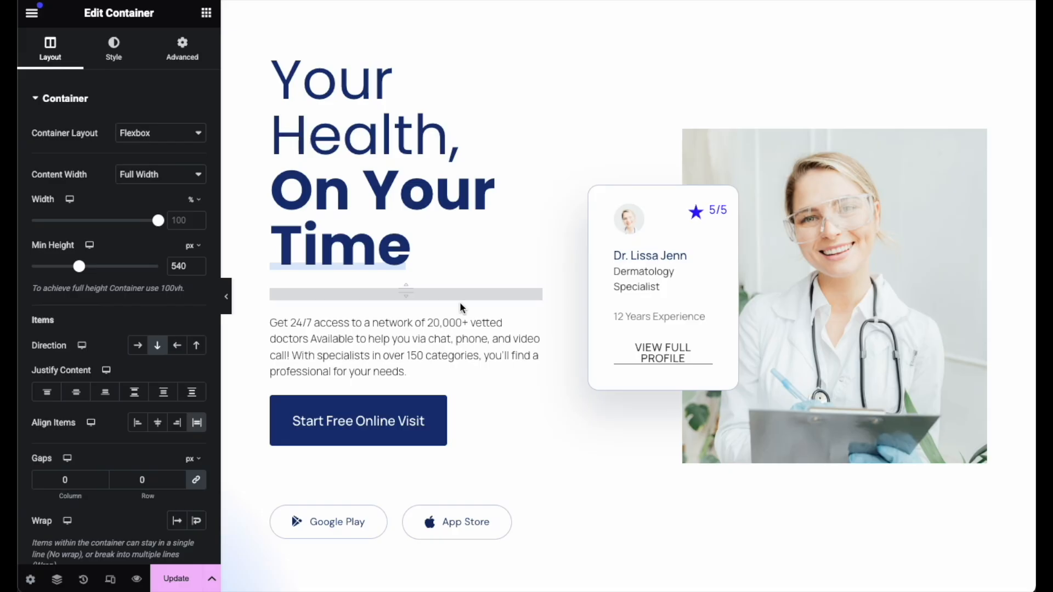
- Save the whole page to the library as a template named "Home Page"
click(212, 582)
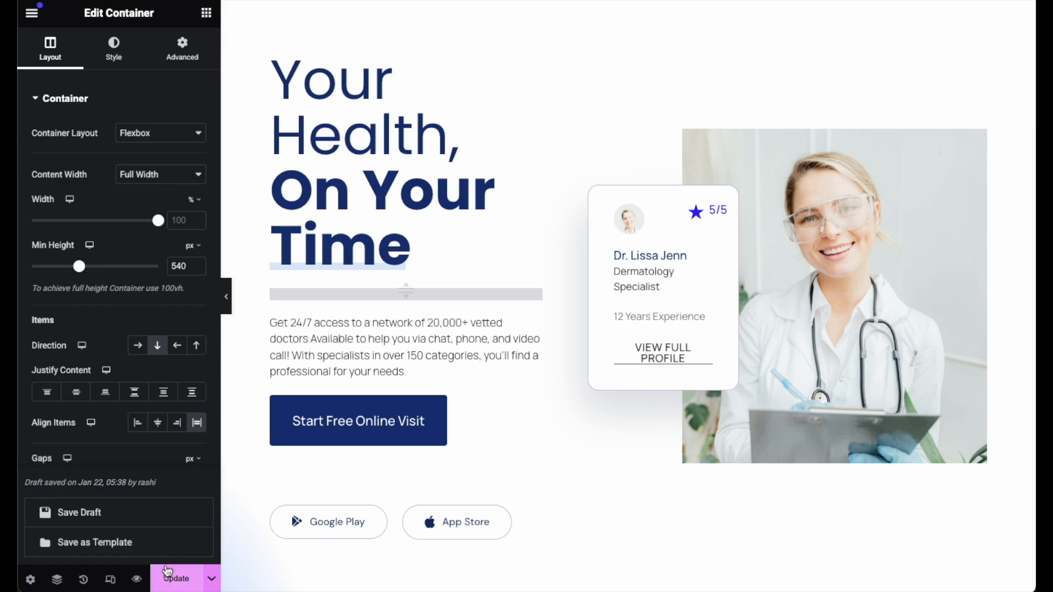
click(111, 547)
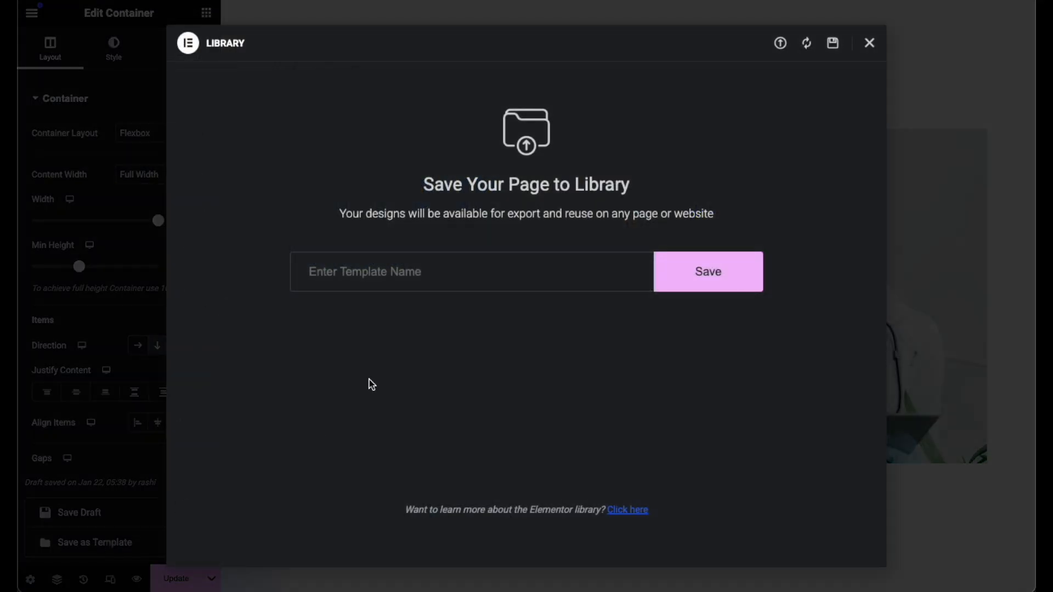
click(442, 283)
text(H)
key(BackSpace)
text(Home Page)
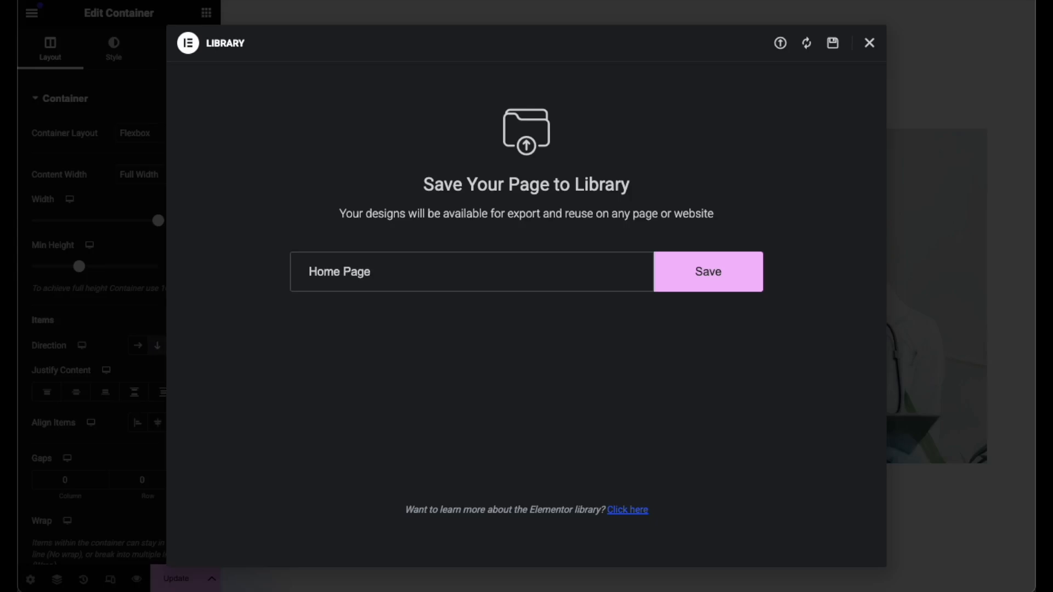
click(706, 289)
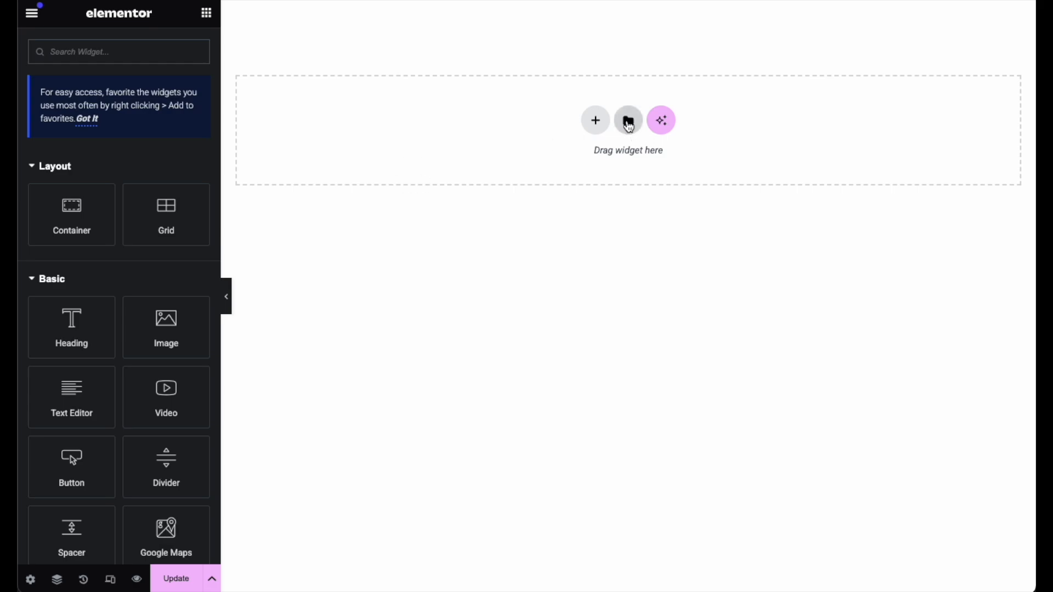
- Insert the saved "Home Page" template from the personal templates into the empty page
click(630, 125)
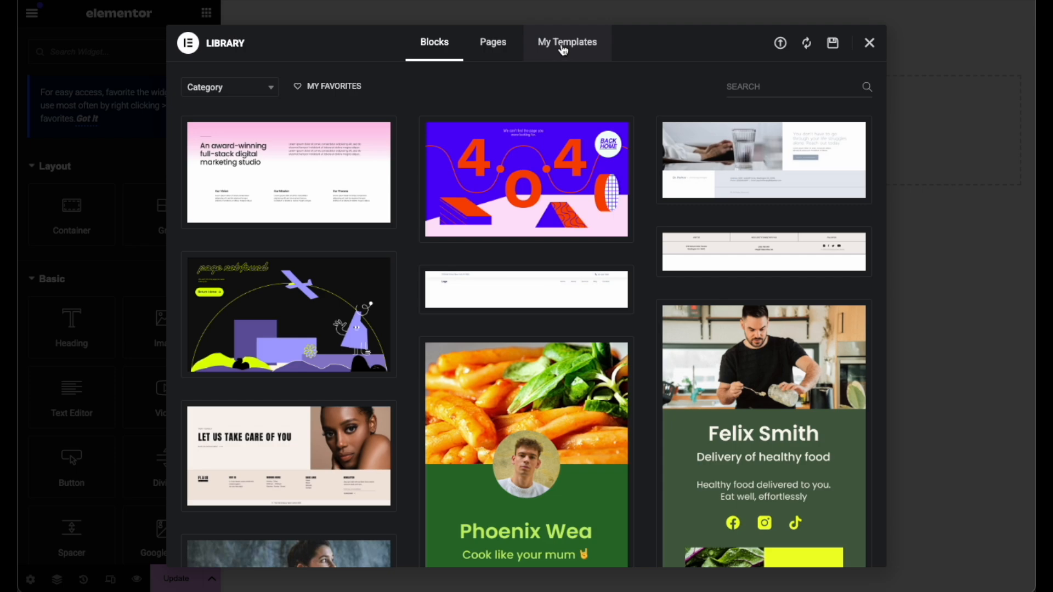
click(566, 44)
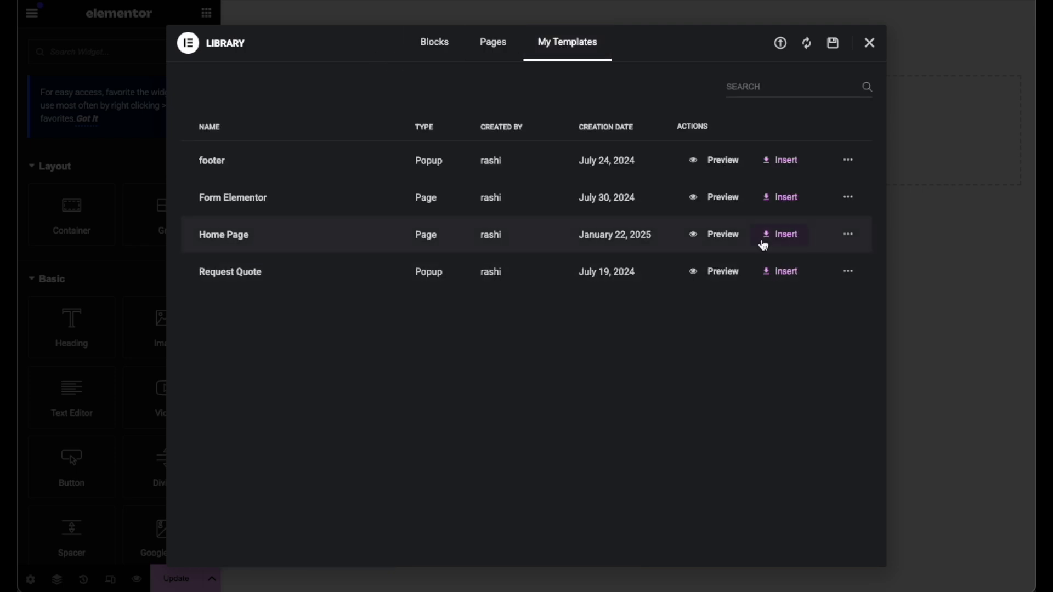
click(782, 234)
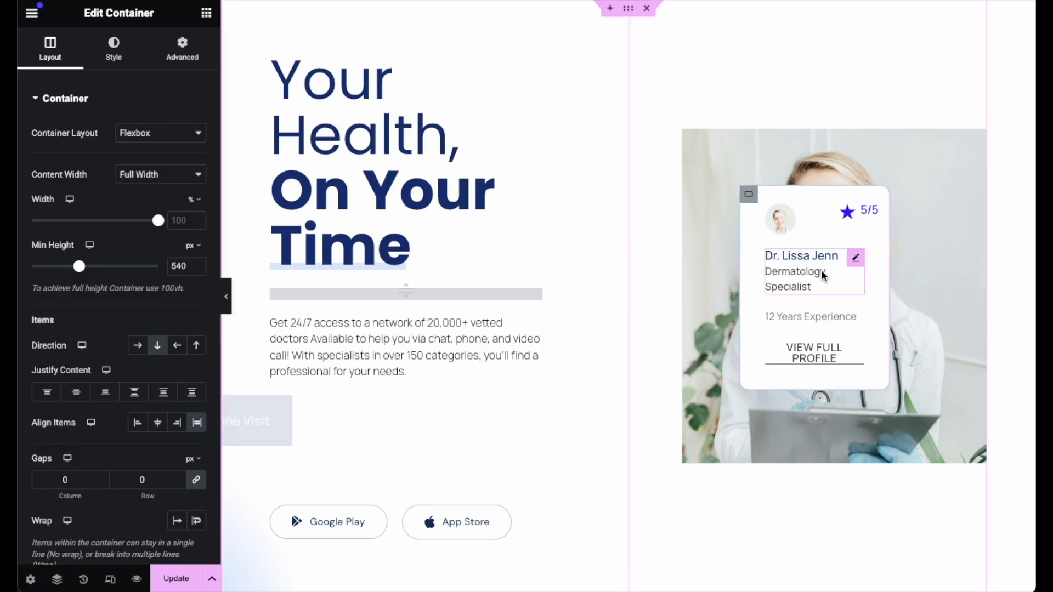
scroll(831, 410, down, 15)
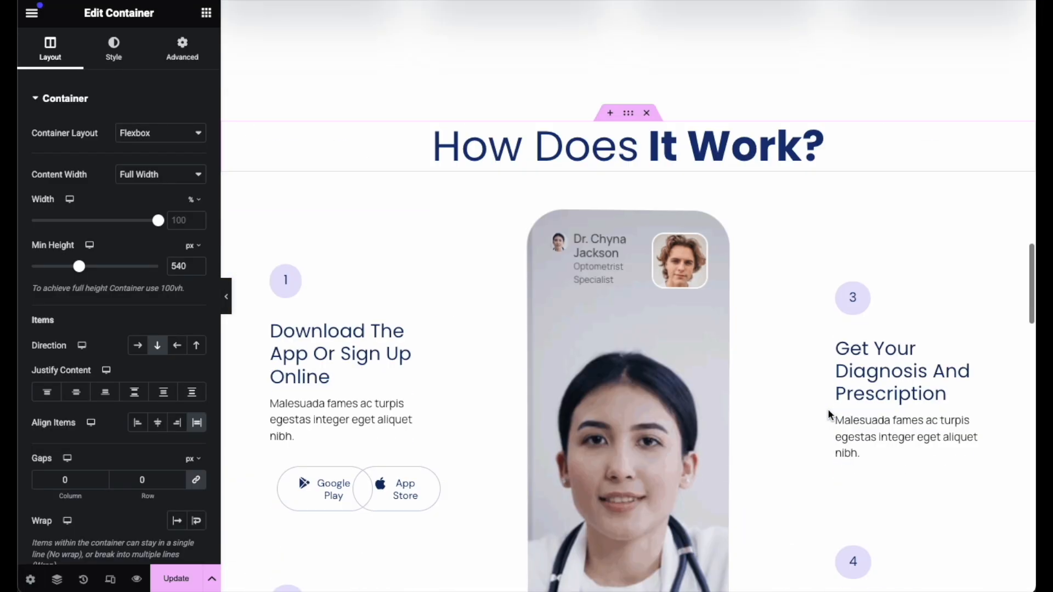
scroll(829, 408, down, 10)
scroll(831, 407, up, 10)
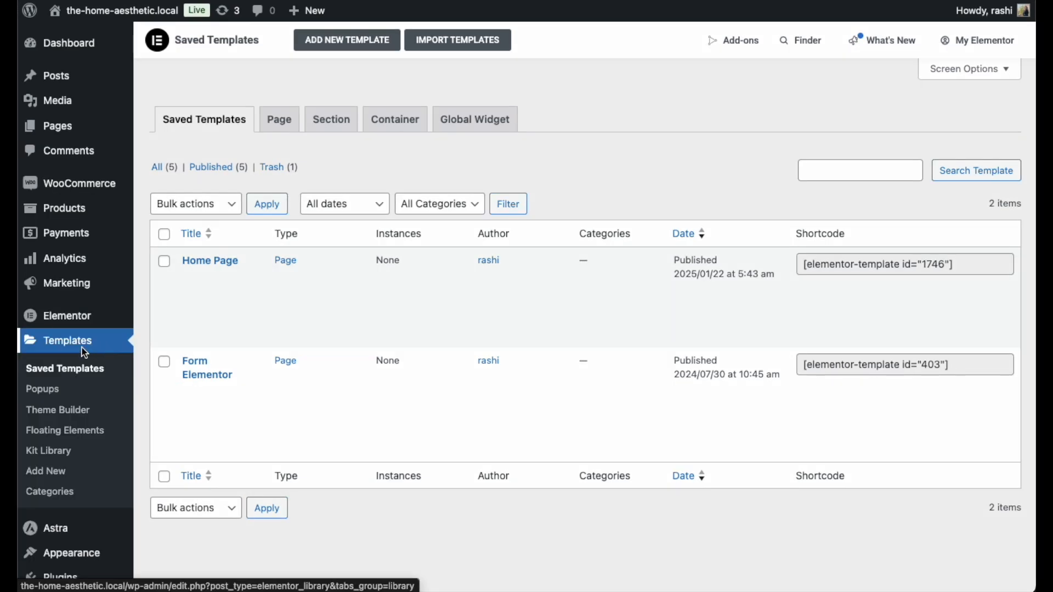
- Export the "Home Page" template from the WordPress Saved Templates list as a JSON file
mouse_move(205, 300)
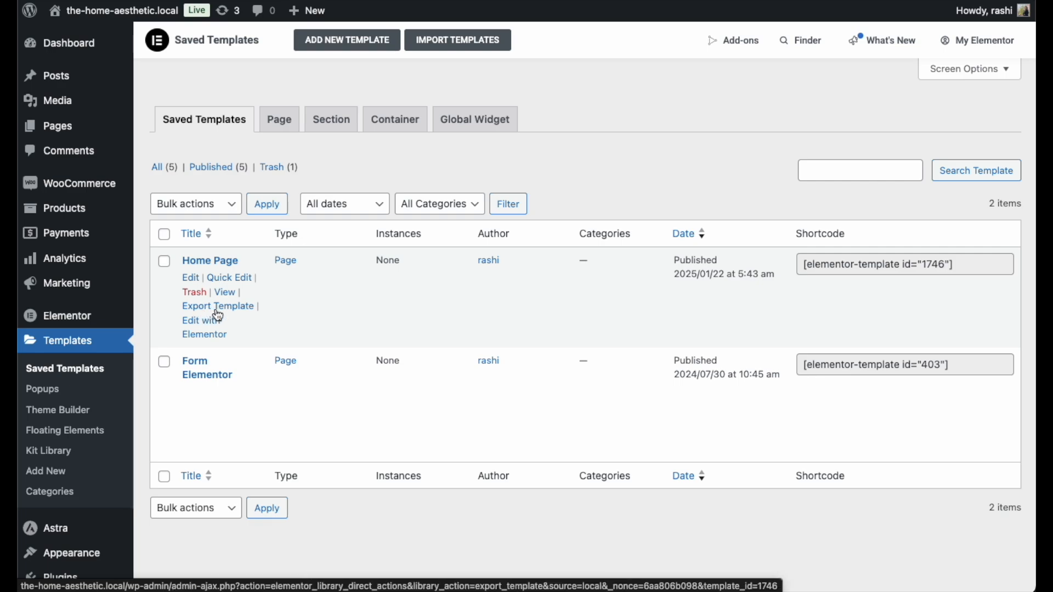
click(219, 310)
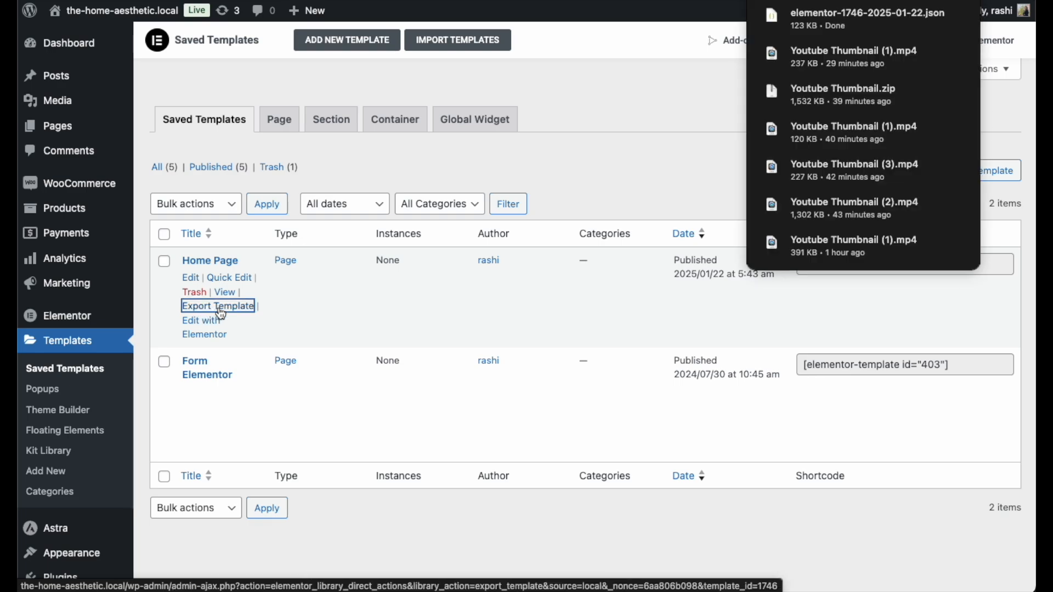
click(710, 94)
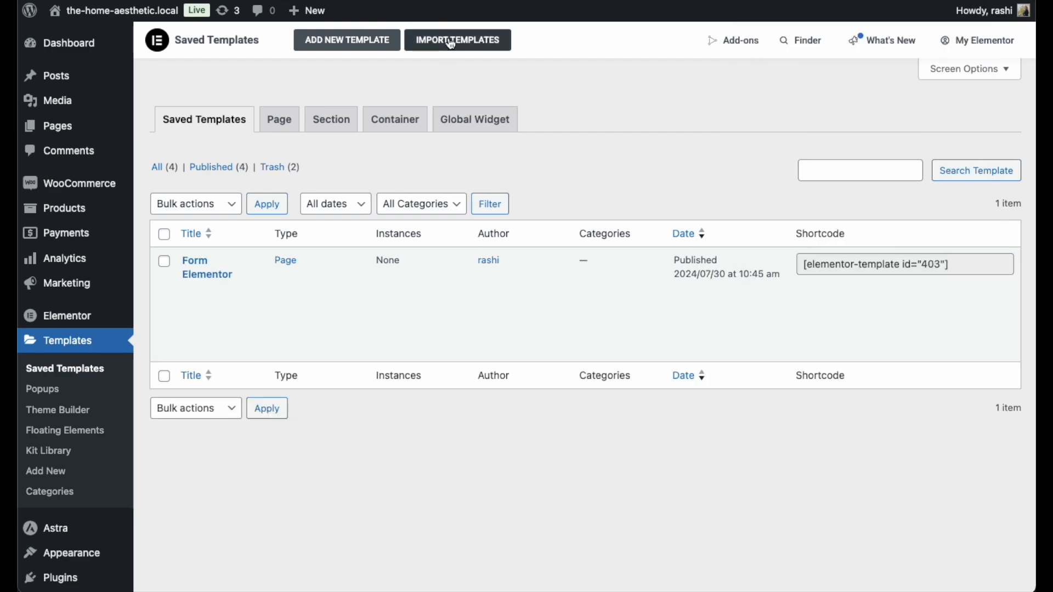
click(451, 44)
click(463, 186)
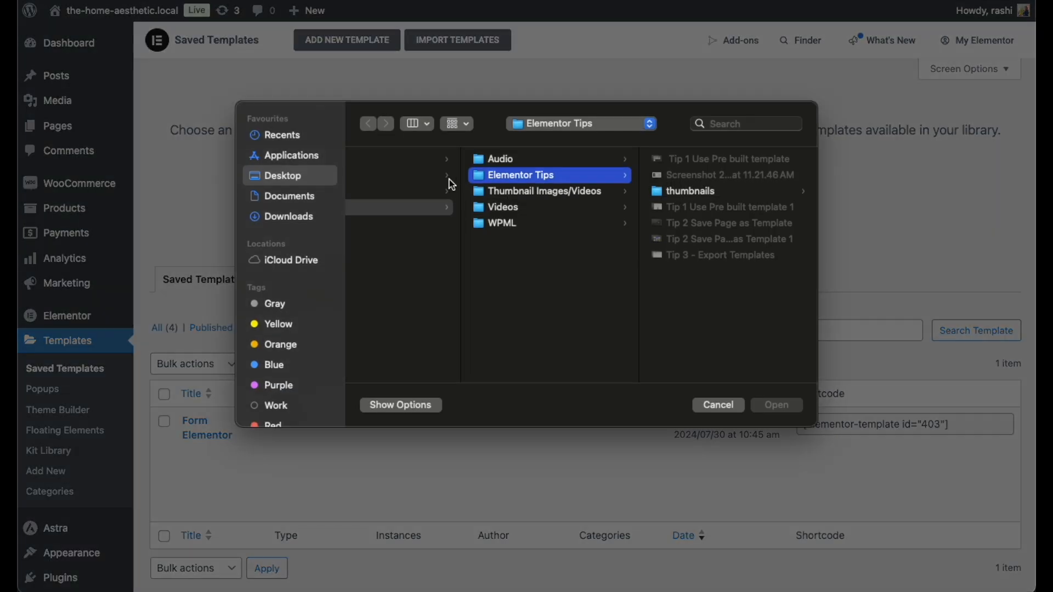
click(288, 217)
click(419, 160)
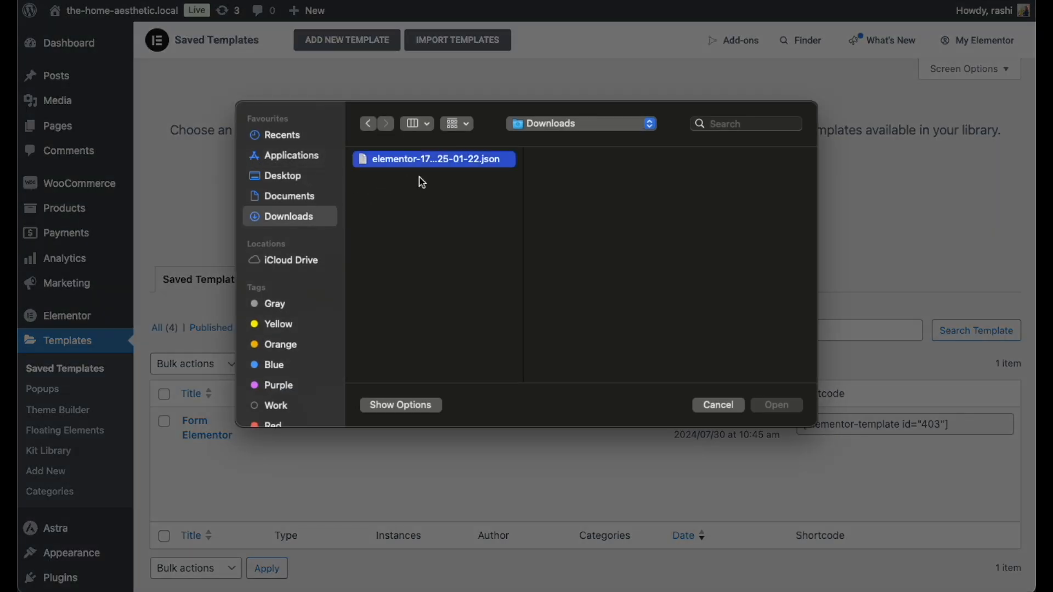
click(768, 406)
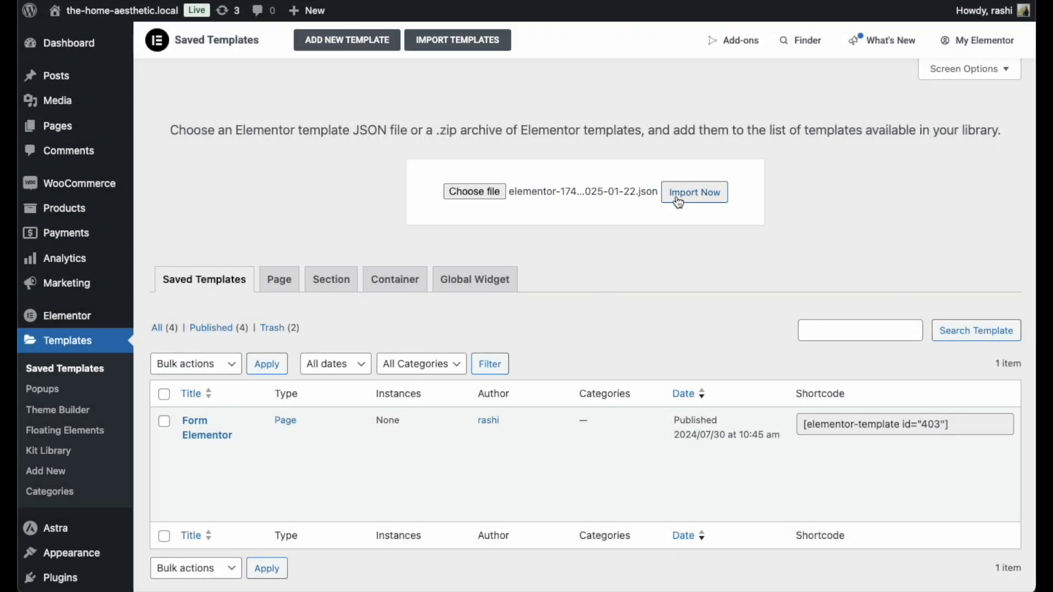
click(680, 196)
click(630, 357)
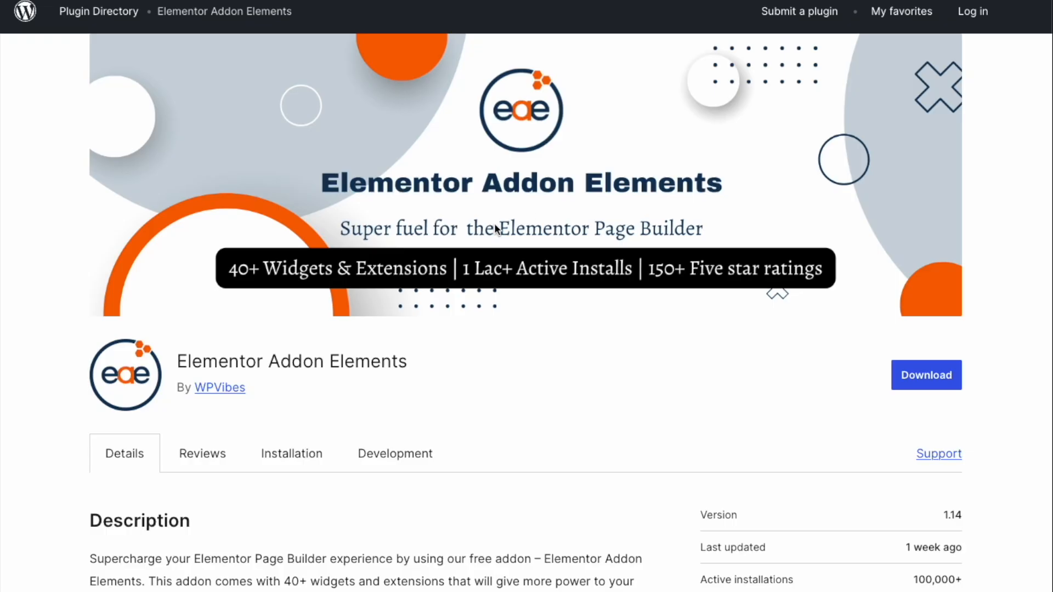
- Look over the Elementor Addon Elements plugin page and browse the widgets the plugin offers in the page editor
scroll(490, 228, down, 1)
scroll(489, 229, up, 2)
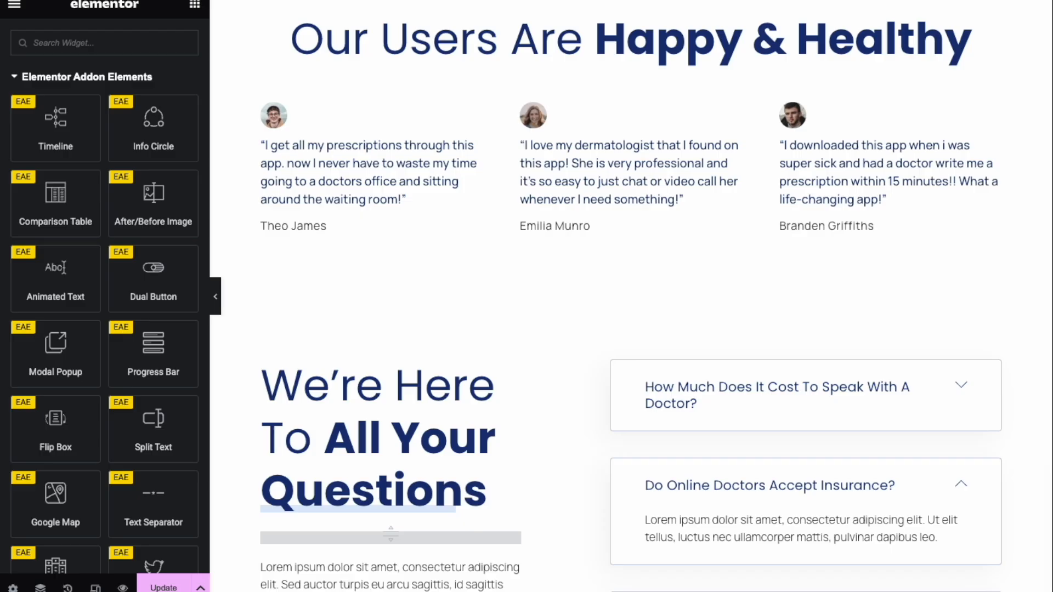
scroll(81, 231, down, 4)
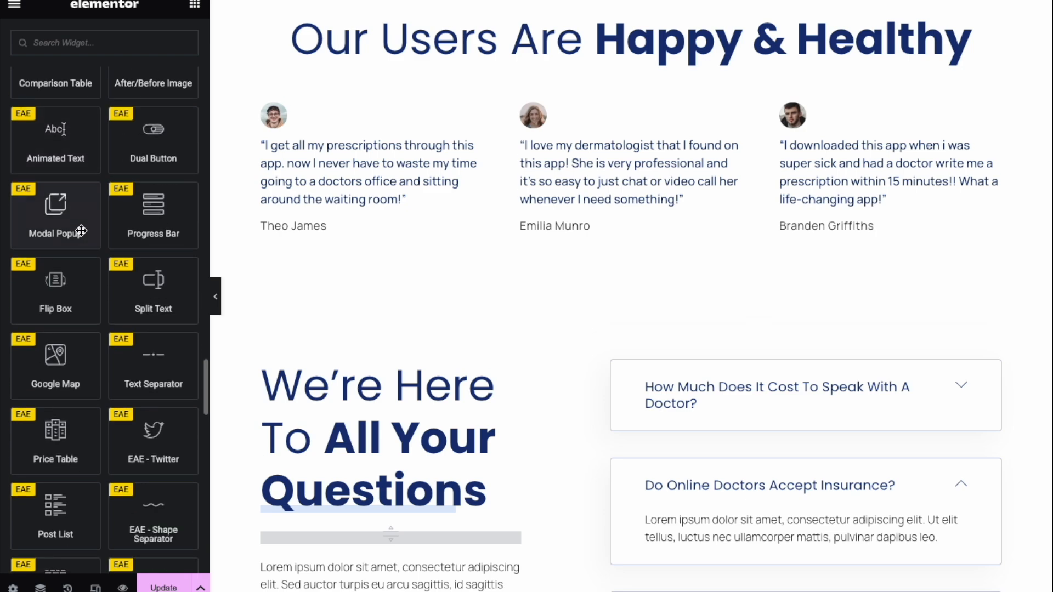
scroll(82, 230, down, 3)
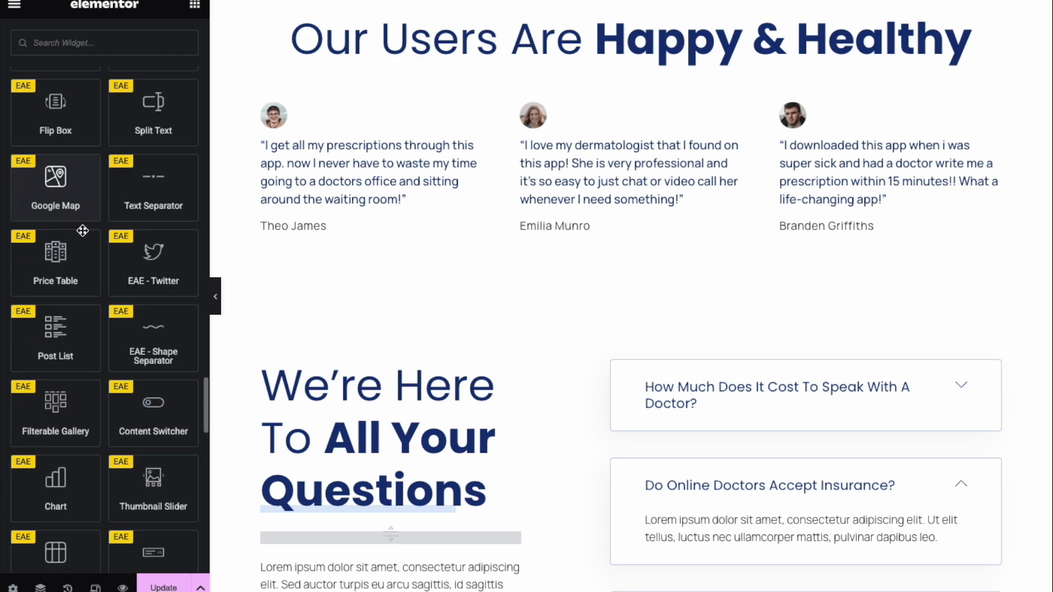
scroll(81, 231, down, 6)
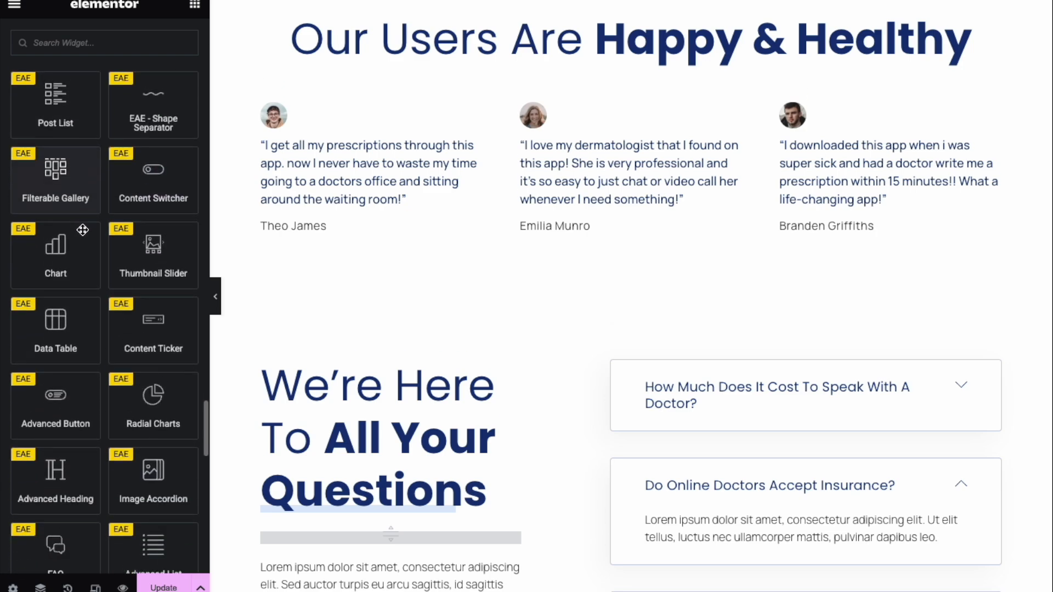
scroll(82, 230, down, 6)
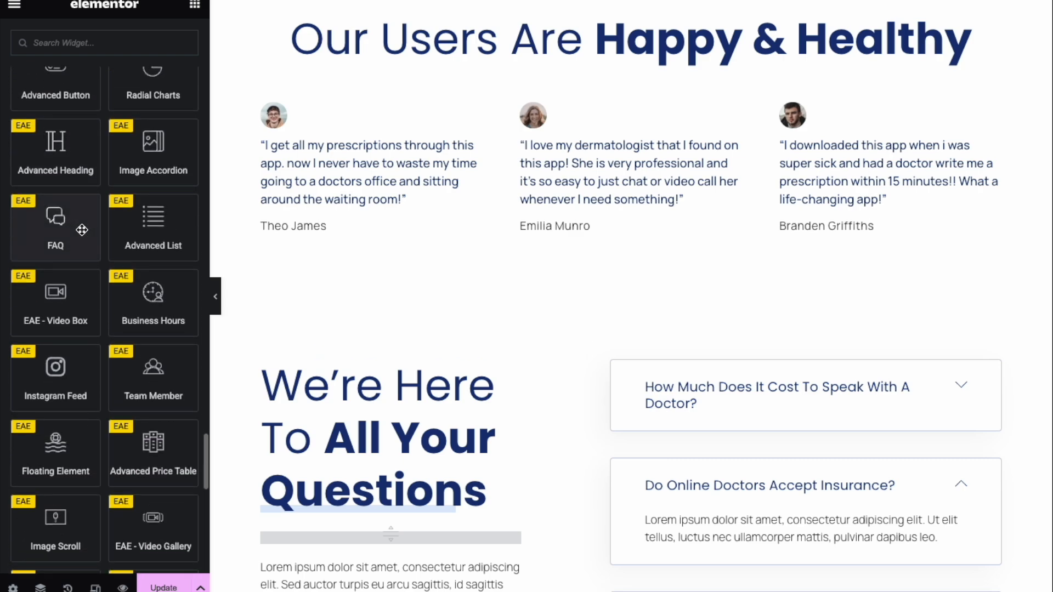
scroll(82, 229, down, 9)
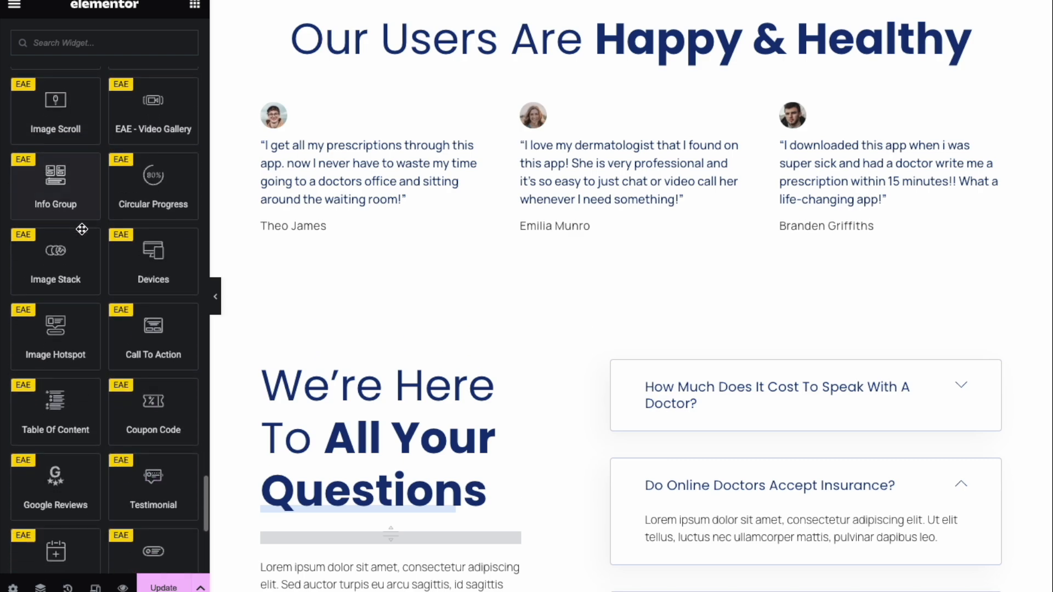
scroll(82, 230, down, 3)
scroll(82, 229, up, 6)
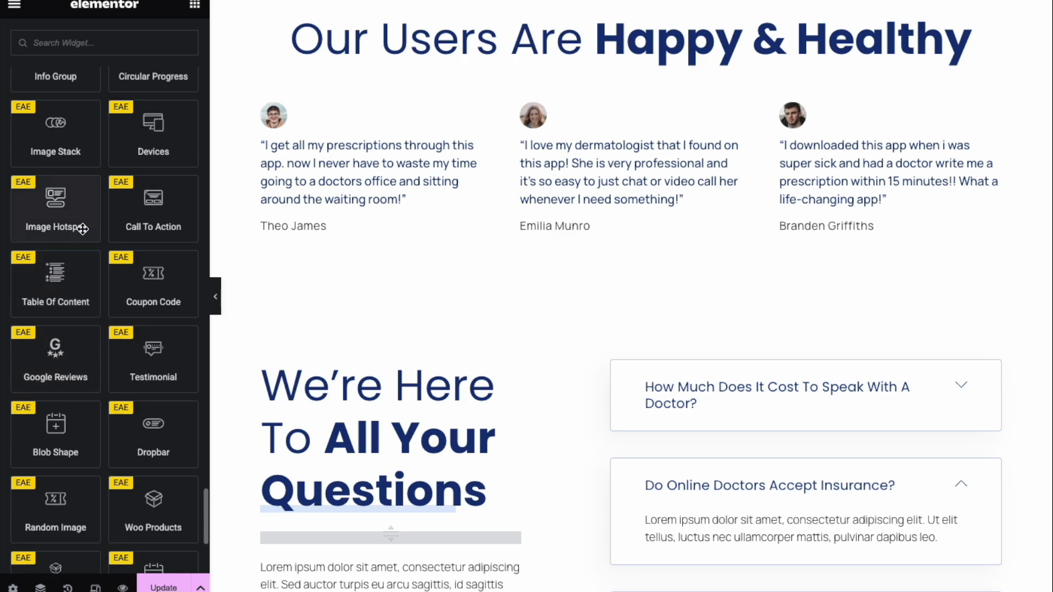
scroll(82, 229, up, 2)
scroll(82, 230, down, 1)
scroll(82, 230, up, 1)
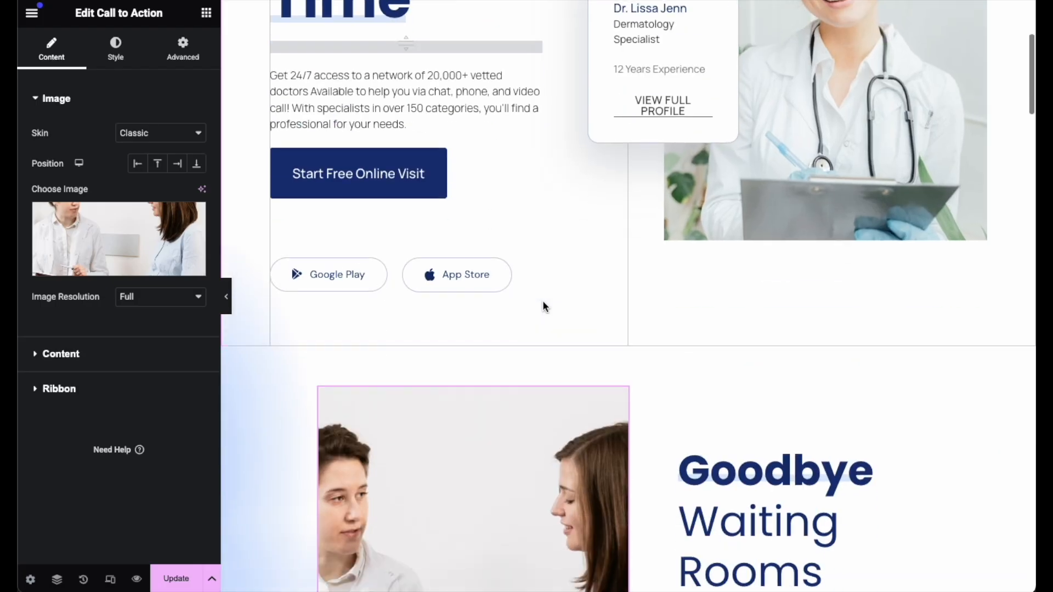
scroll(543, 301, down, 15)
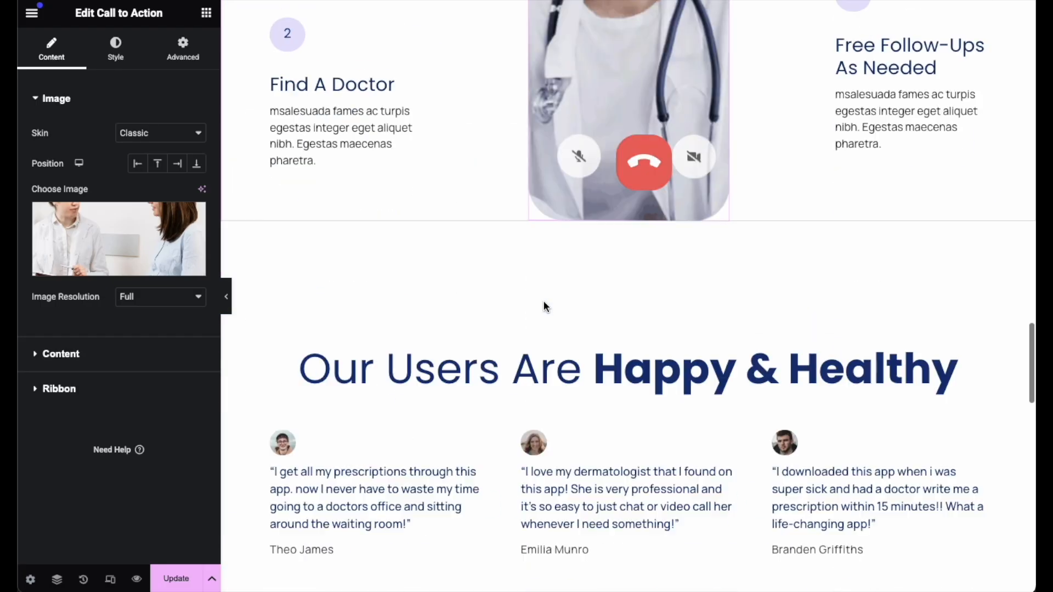
scroll(544, 305, down, 5)
scroll(544, 305, up, 20)
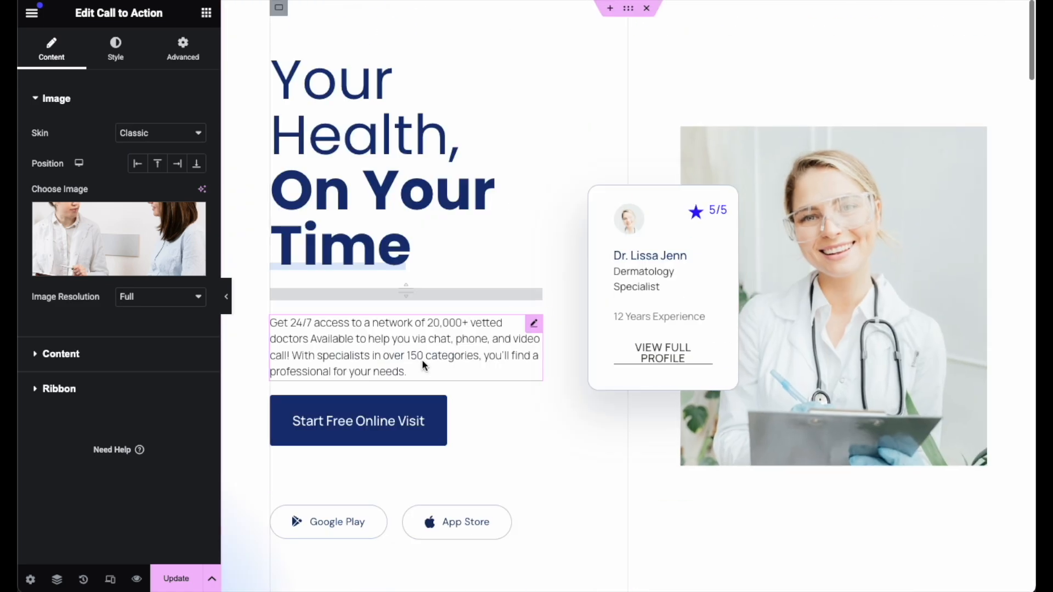
- Open the page's Navigator and use it to visit several of the page's containers
click(58, 579)
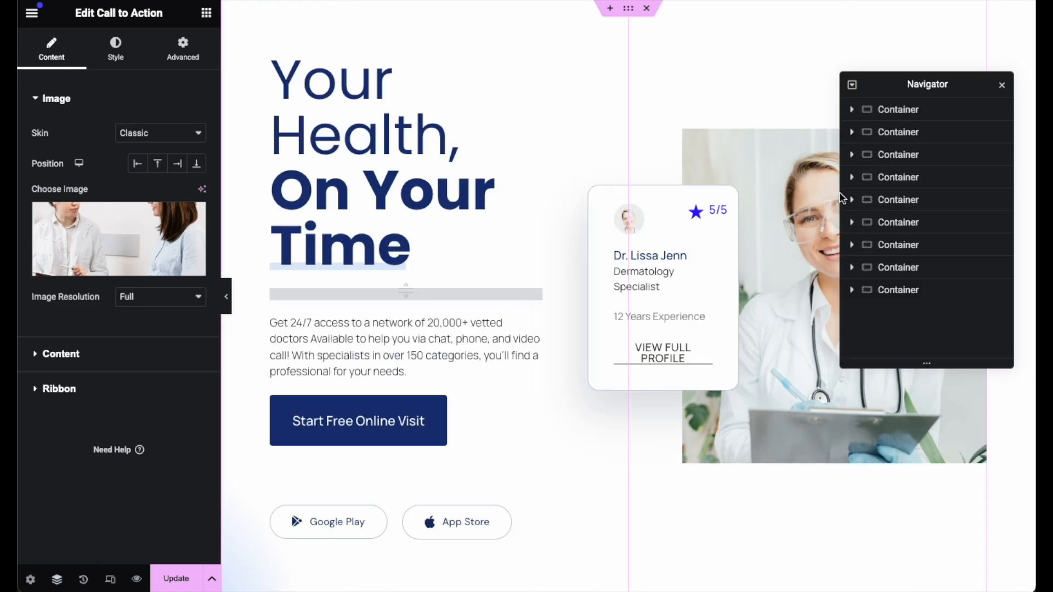
click(895, 156)
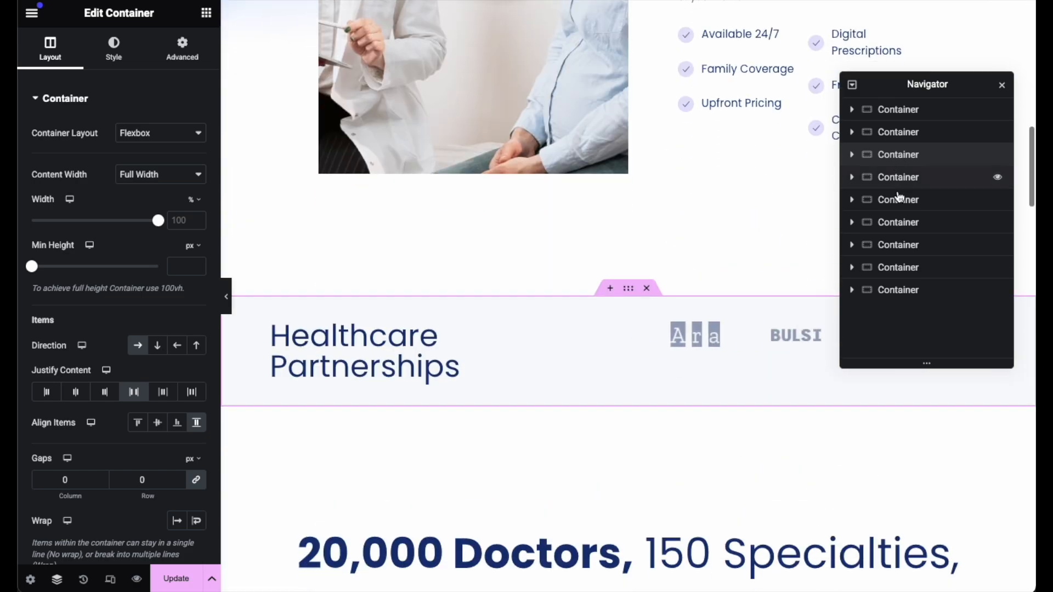
click(897, 244)
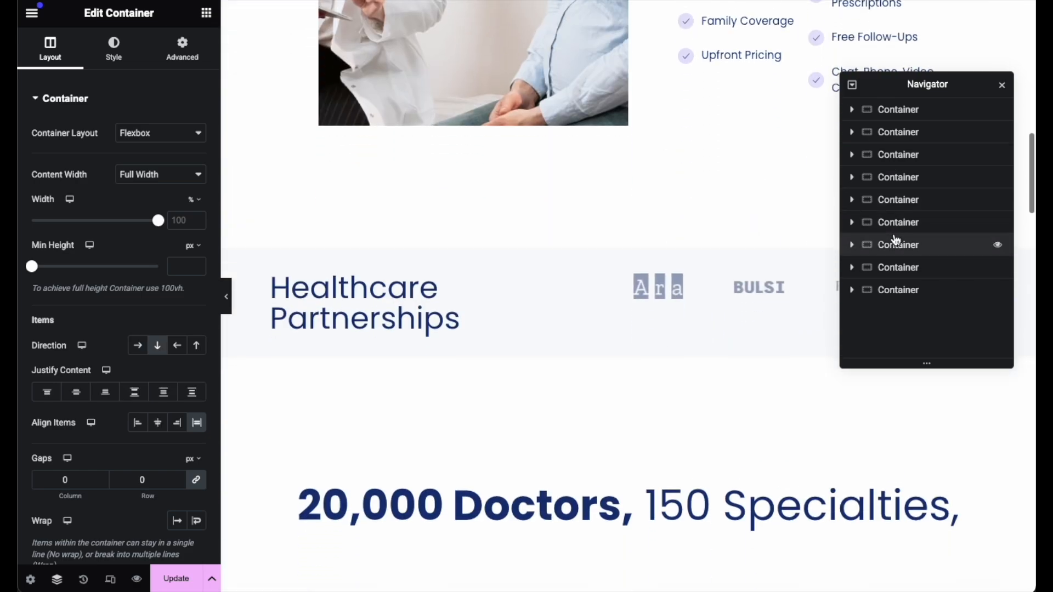
click(903, 290)
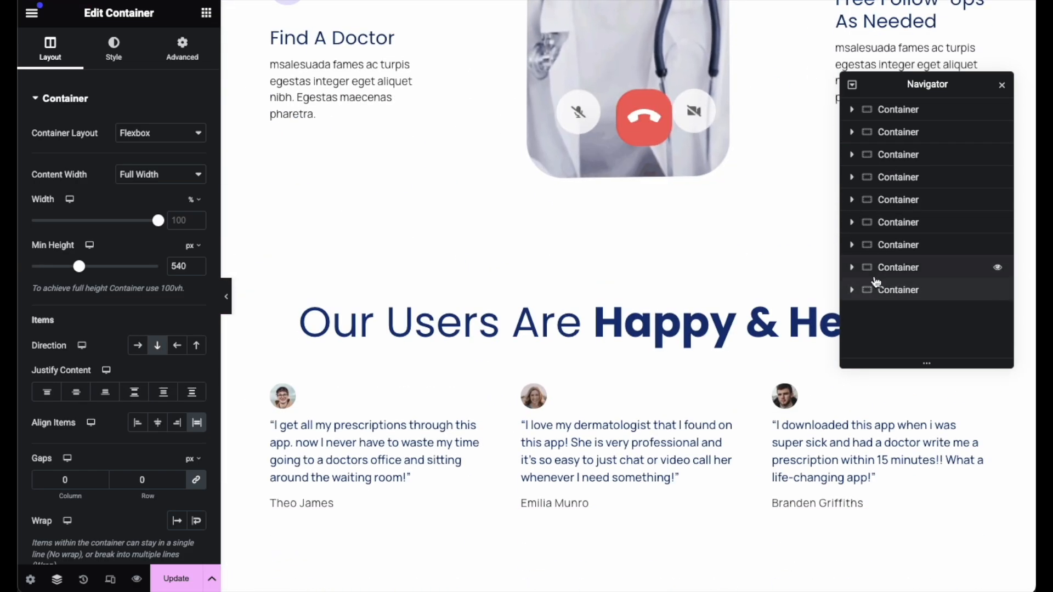
scroll(747, 338, up, 15)
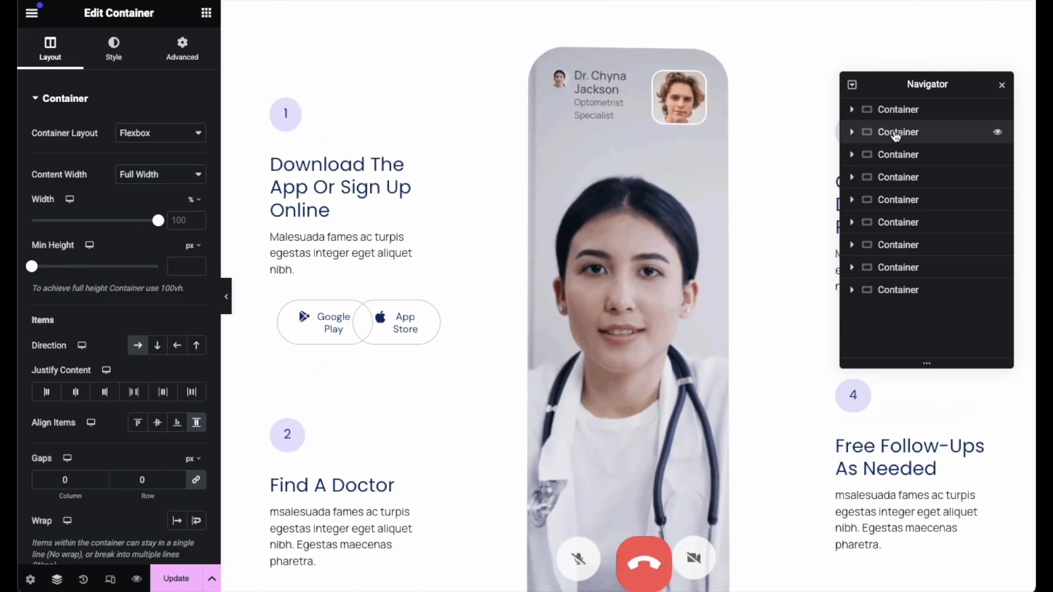
- Rename the second container, which holds the "Goodbye Waiting Rooms" section, as Services in the Navigator
click(886, 138)
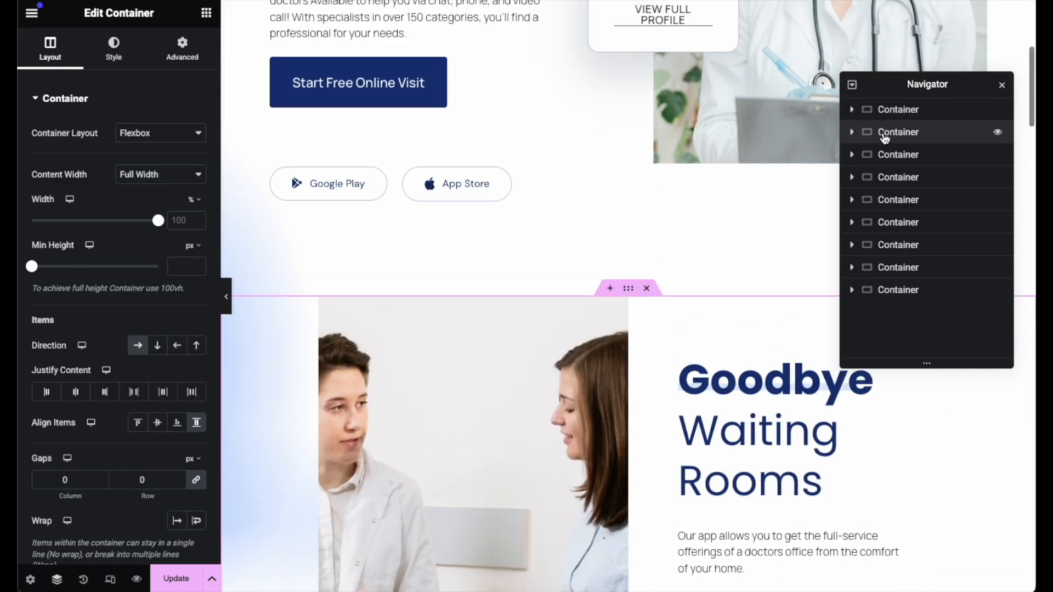
double_click(885, 135)
text(Serv)
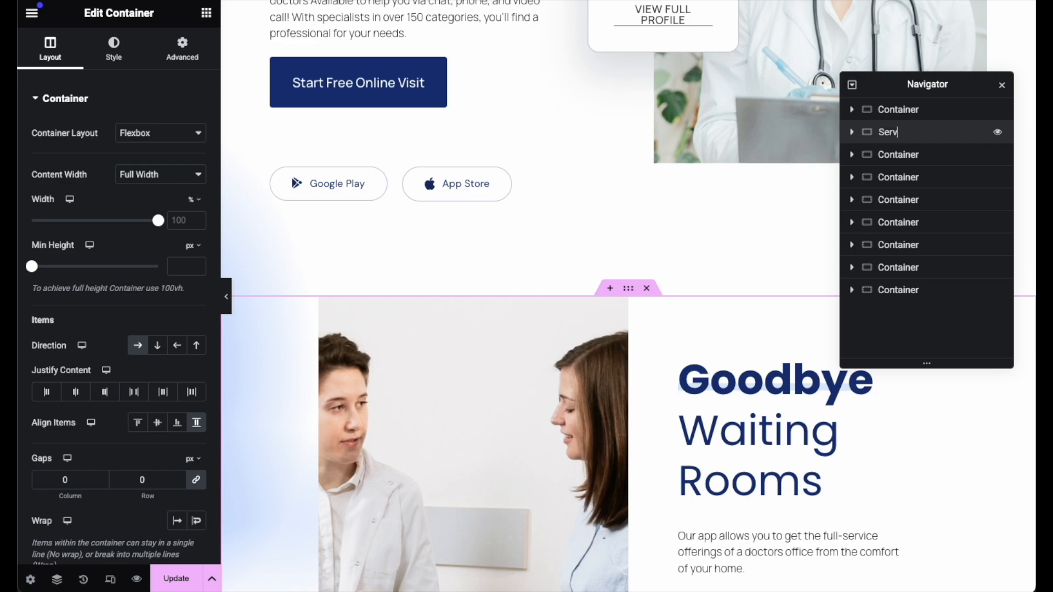
click(897, 290)
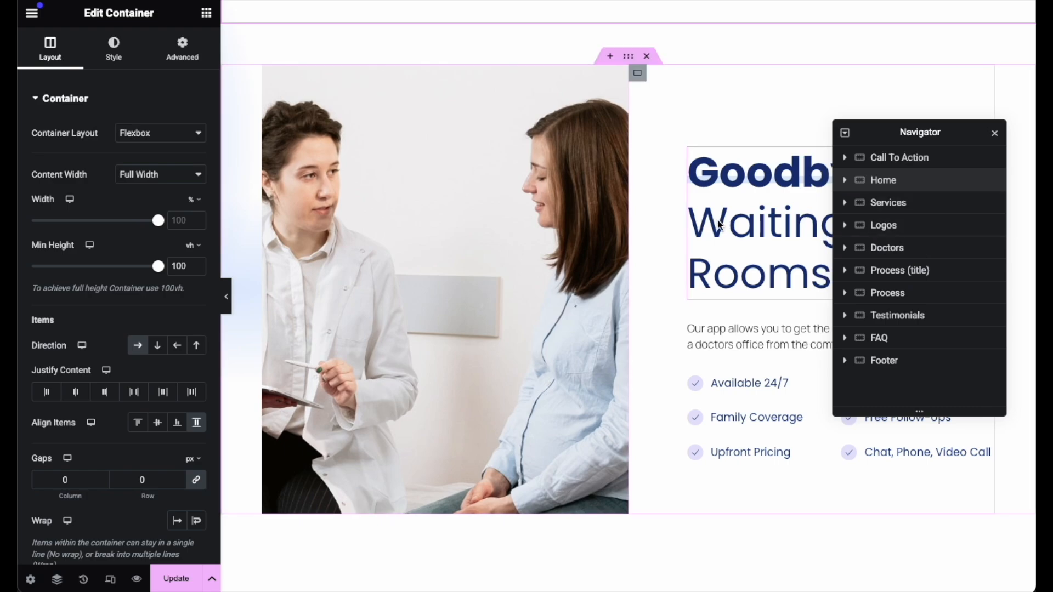
- Save the Call to Action widget inside the Call To Action container as a global widget named "Call to Action"
scroll(719, 220, up, 6)
click(896, 159)
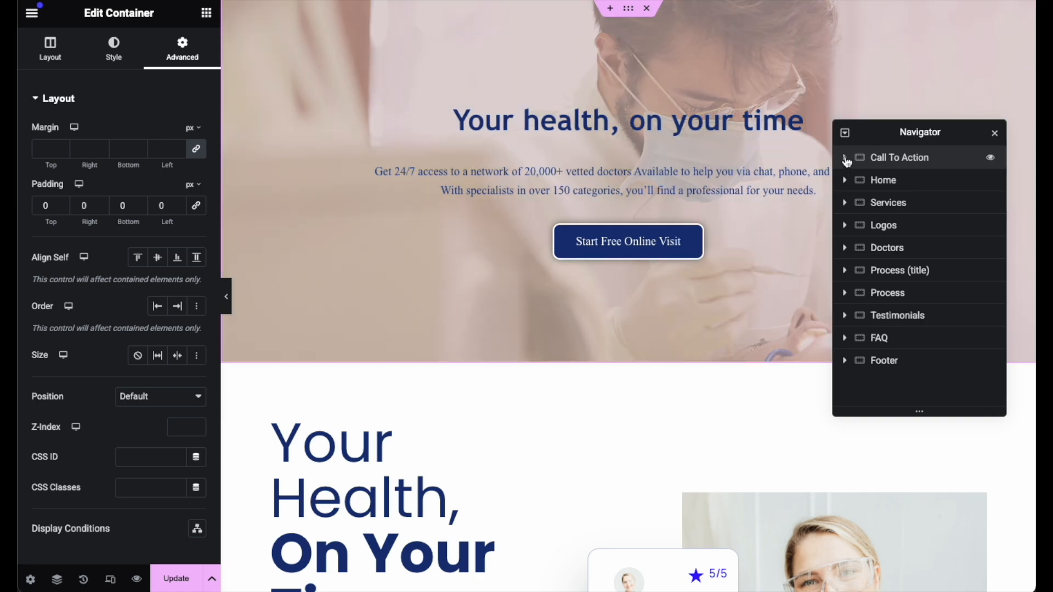
click(845, 157)
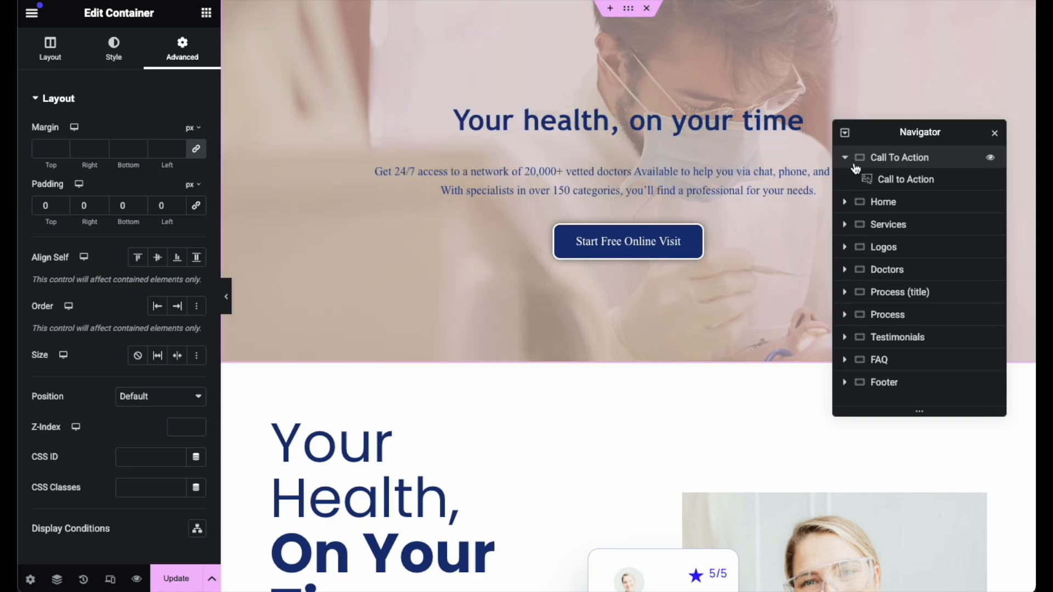
click(885, 180)
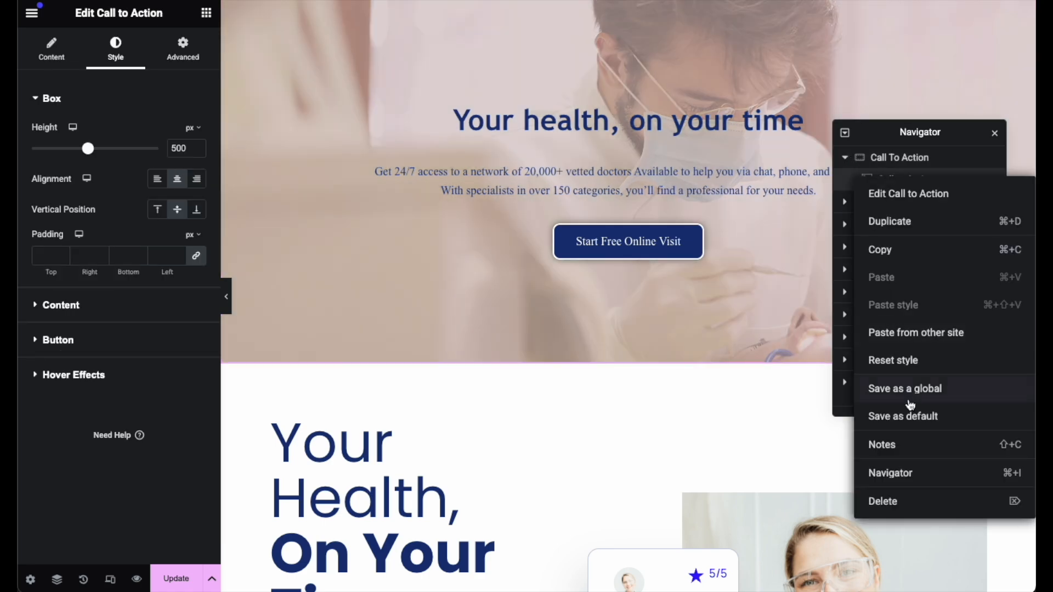
click(910, 388)
click(504, 266)
text(Call to Action)
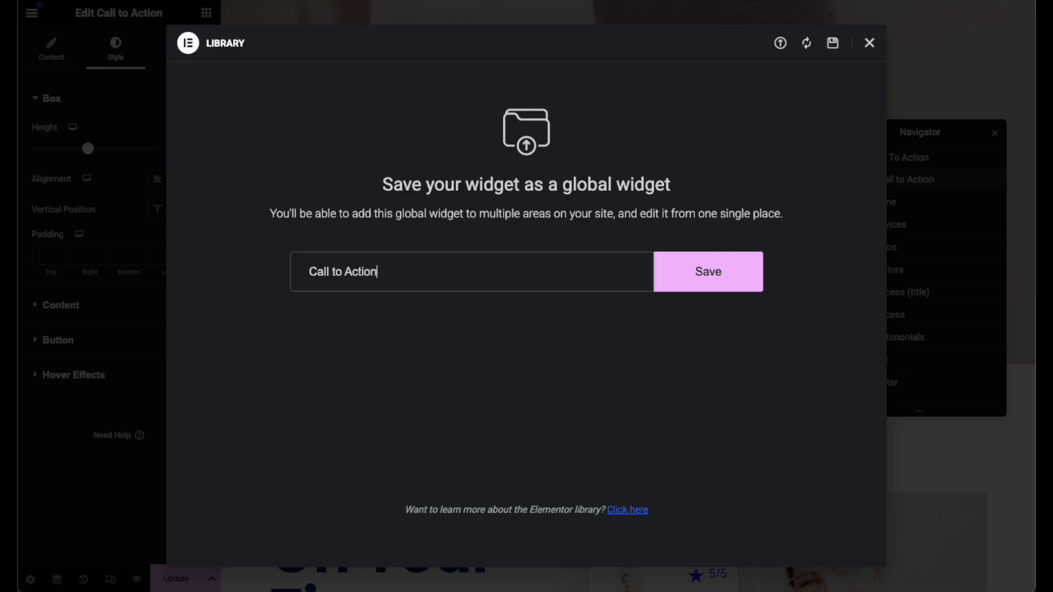
click(722, 276)
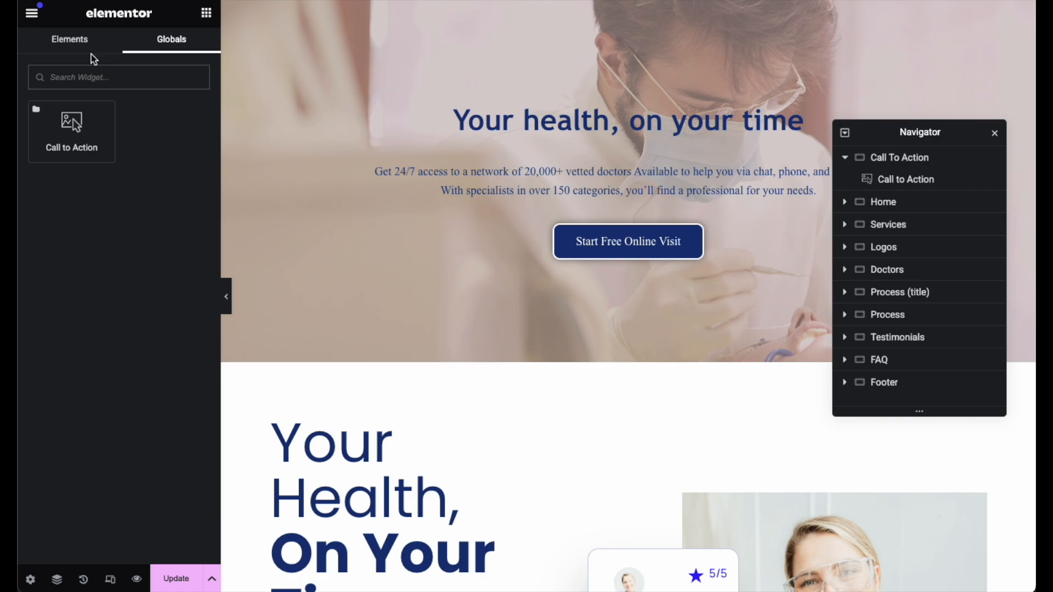
- Add an empty Flexbox container with a single column between the Home and Services sections
click(77, 43)
click(159, 44)
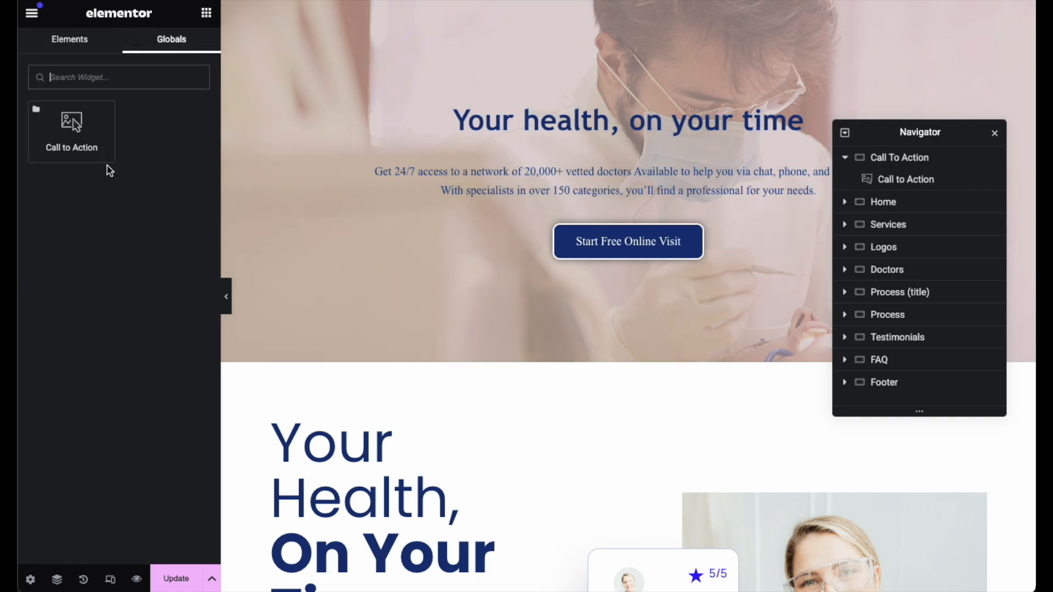
scroll(624, 404, down, 10)
click(608, 375)
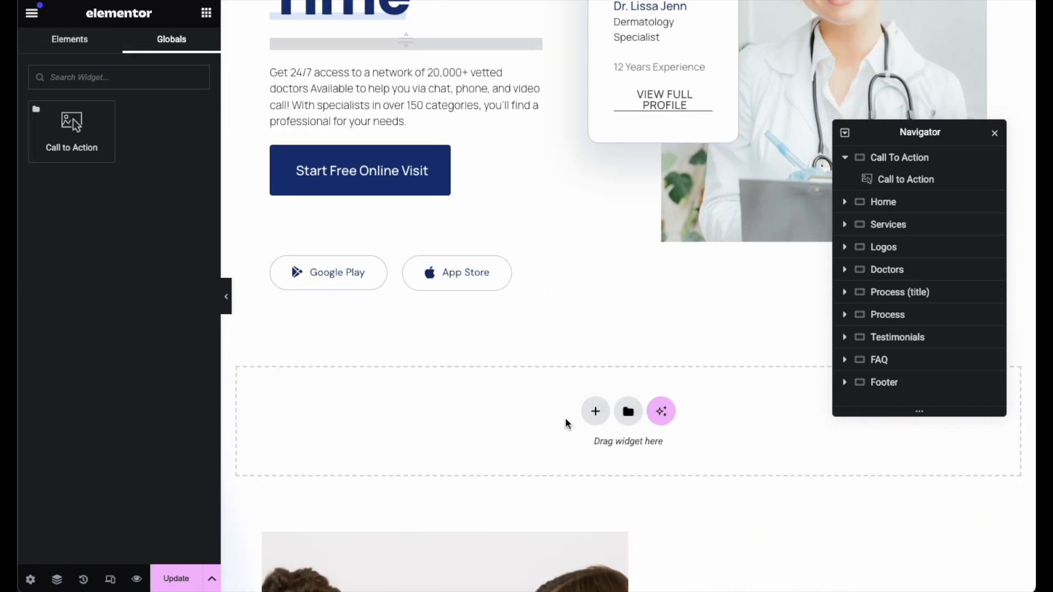
click(595, 411)
click(602, 456)
click(449, 441)
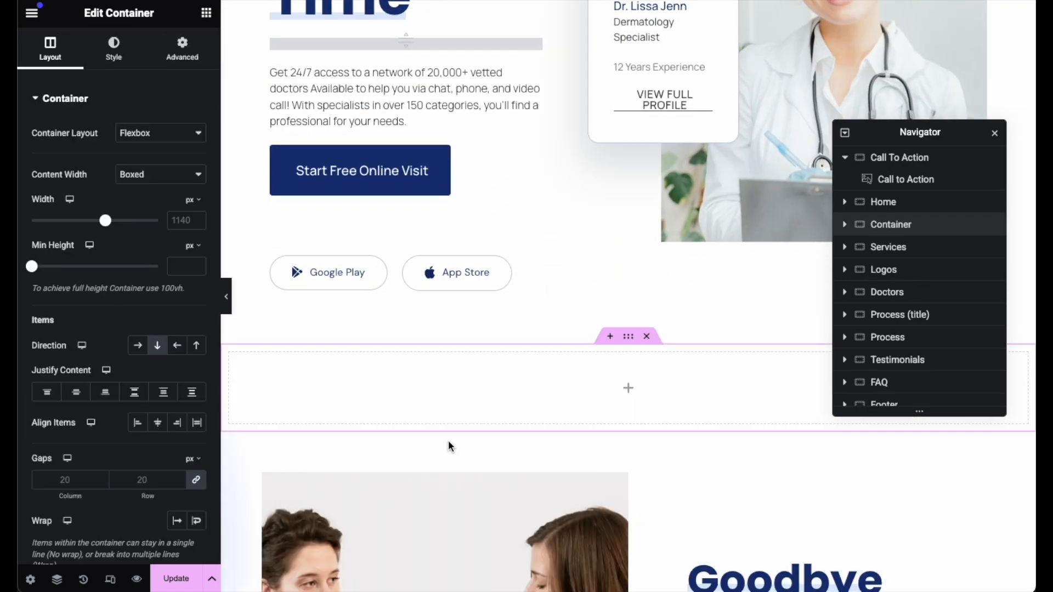
- Place the global Call to Action widget in the empty container above the Services section
click(207, 13)
click(171, 39)
drag(71, 129, 499, 400)
scroll(524, 406, down, 3)
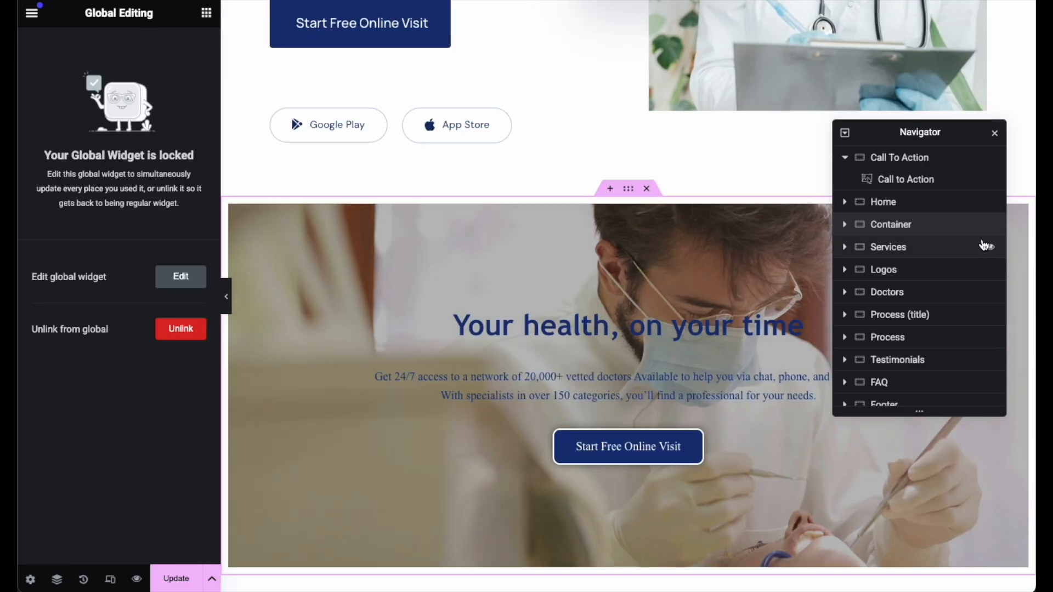
- Edit the global Call to Action widget and set its title color to #43577C
click(180, 277)
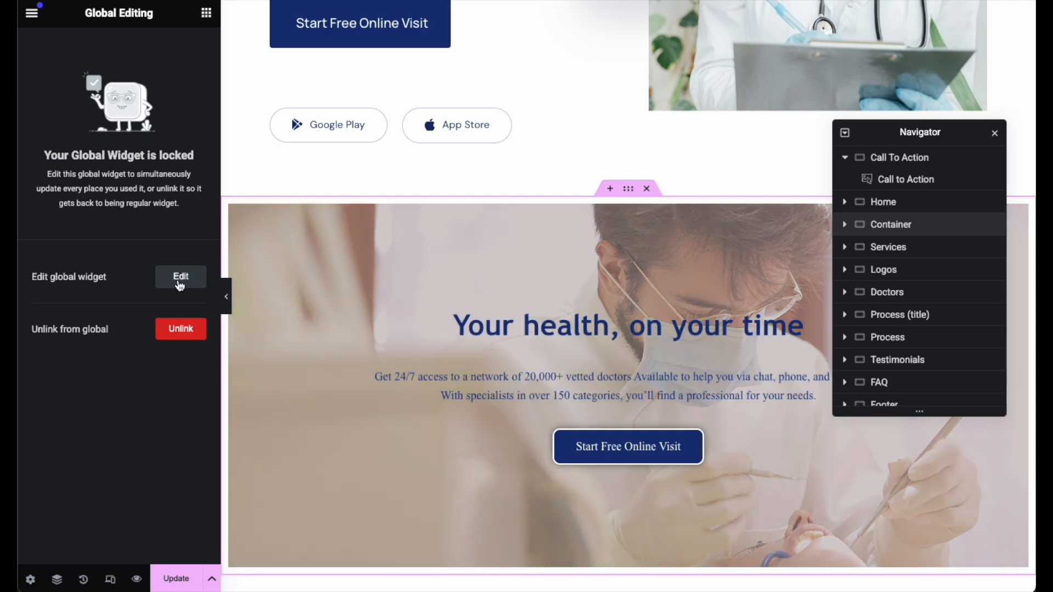
click(116, 49)
click(97, 304)
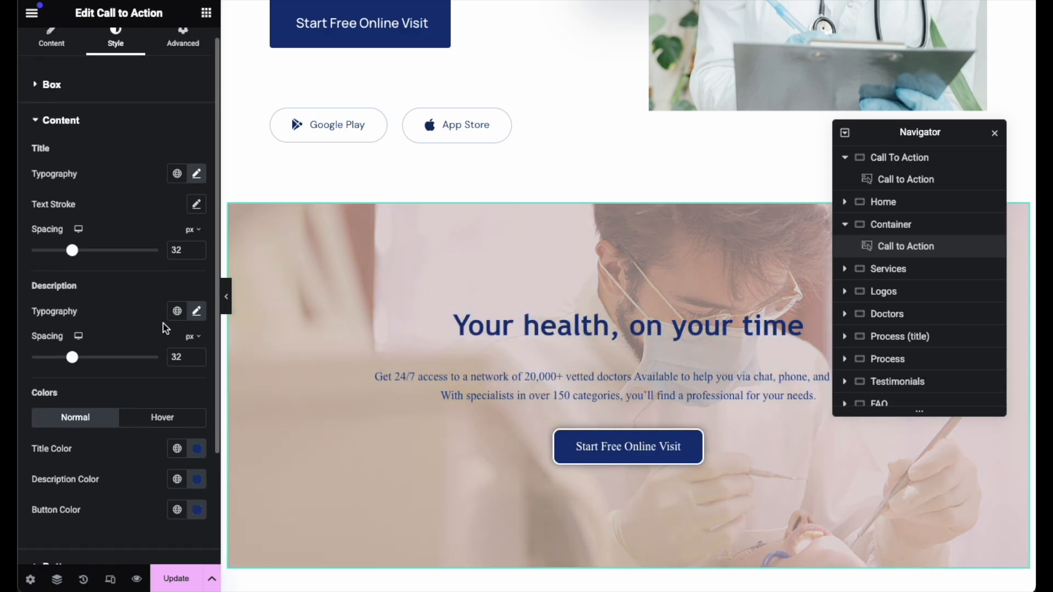
scroll(164, 384, down, 2)
click(198, 347)
drag(214, 435, 190, 458)
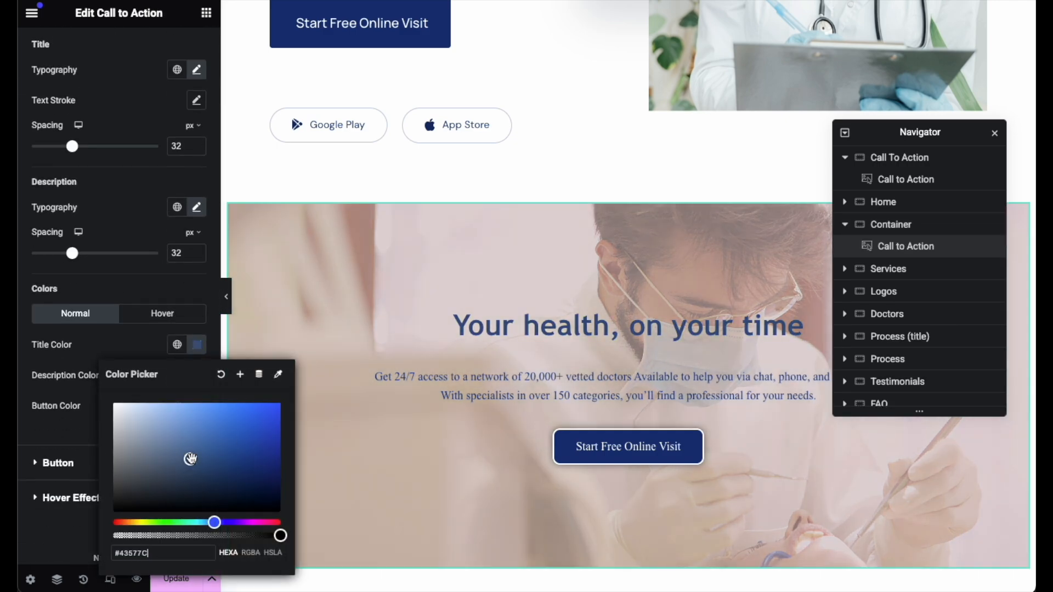
click(121, 351)
- Set the global widget's normal button background color to a slate grey, update the page and check the original Call To Action section
scroll(145, 417, down, 1)
click(146, 417)
click(197, 291)
drag(204, 381, 134, 395)
click(94, 271)
click(176, 579)
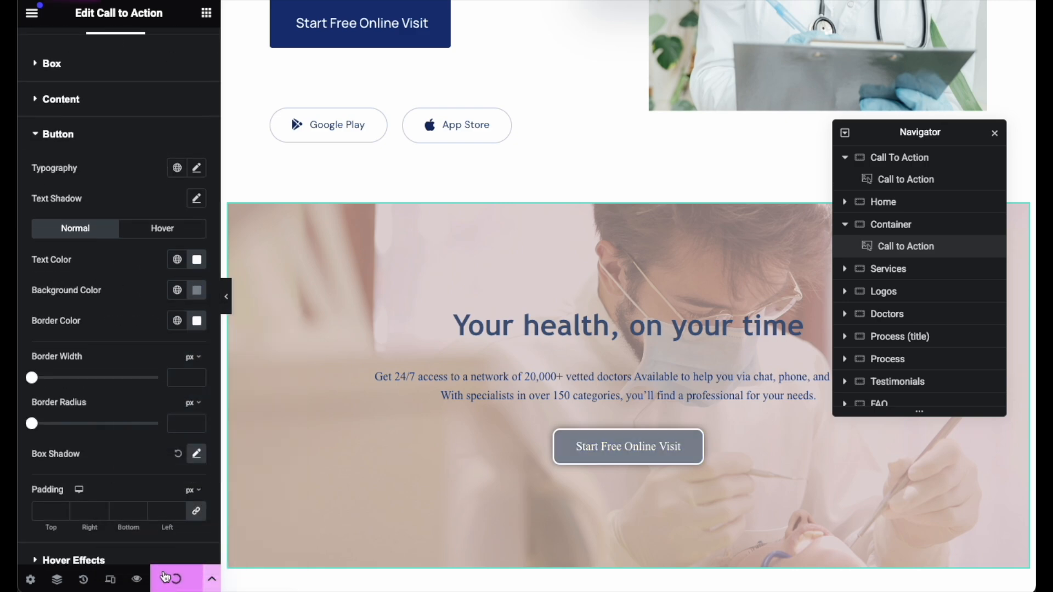
scroll(497, 415, up, 14)
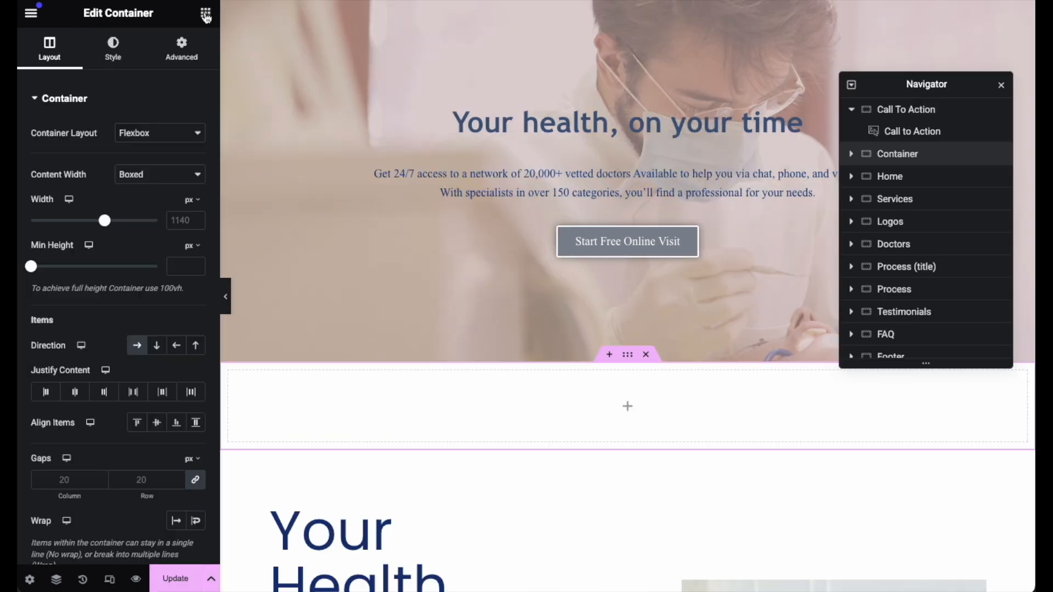
- Place the global Call to Action widget in the empty container above the Home section and unlink it from global
click(206, 13)
click(170, 40)
drag(71, 132, 493, 406)
click(176, 330)
click(630, 329)
scroll(626, 333, down, 2)
- Change the normal border color of the button in the unlinked Call to Action widget
click(114, 49)
click(107, 343)
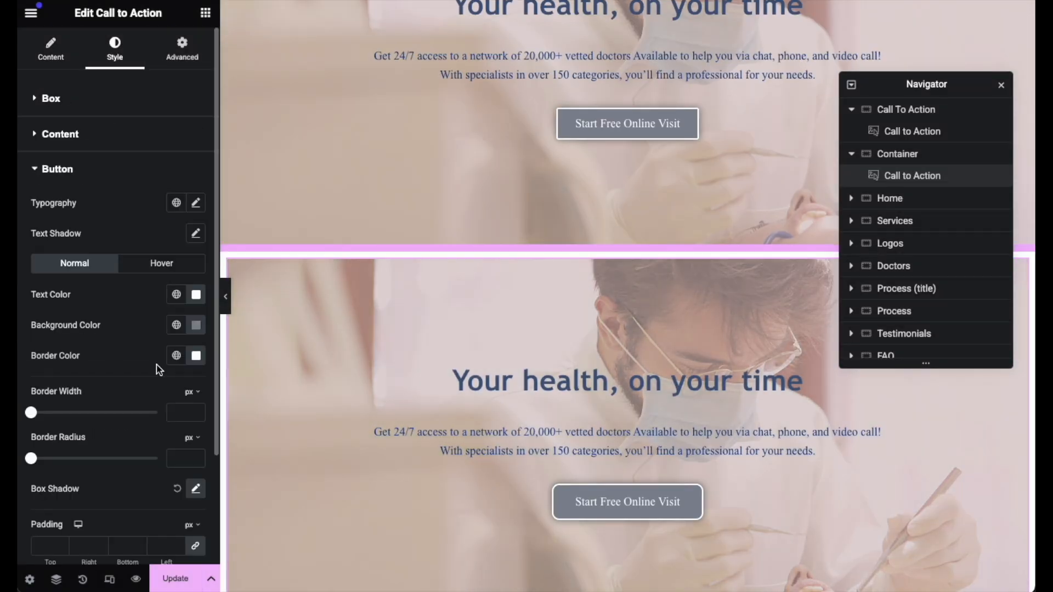
click(196, 355)
drag(185, 434, 249, 419)
click(388, 465)
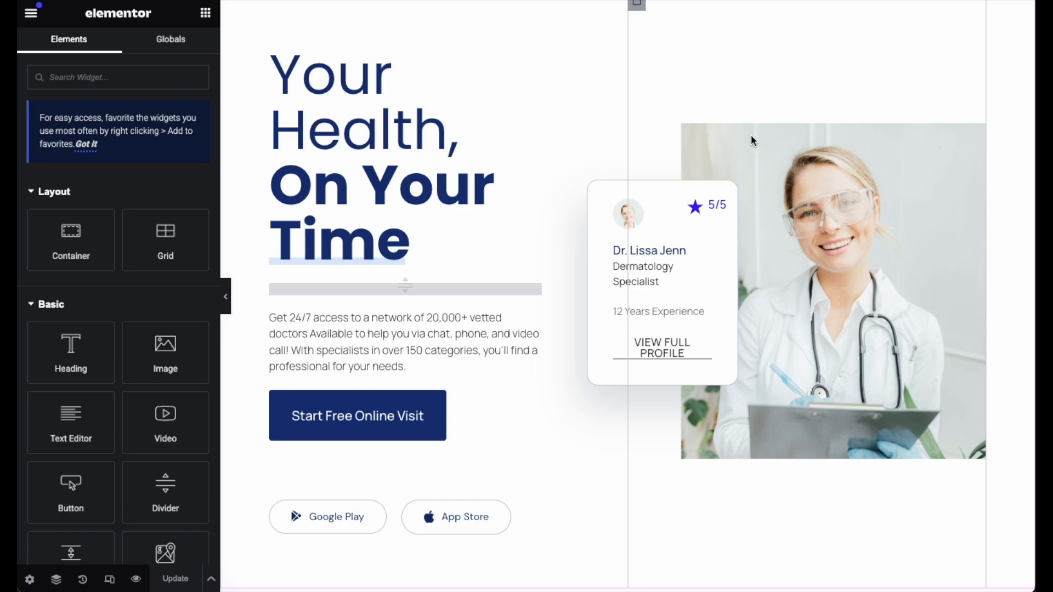
- Search the Finder for "users" and open the site's Users page
key(ctrl+e)
text(users)
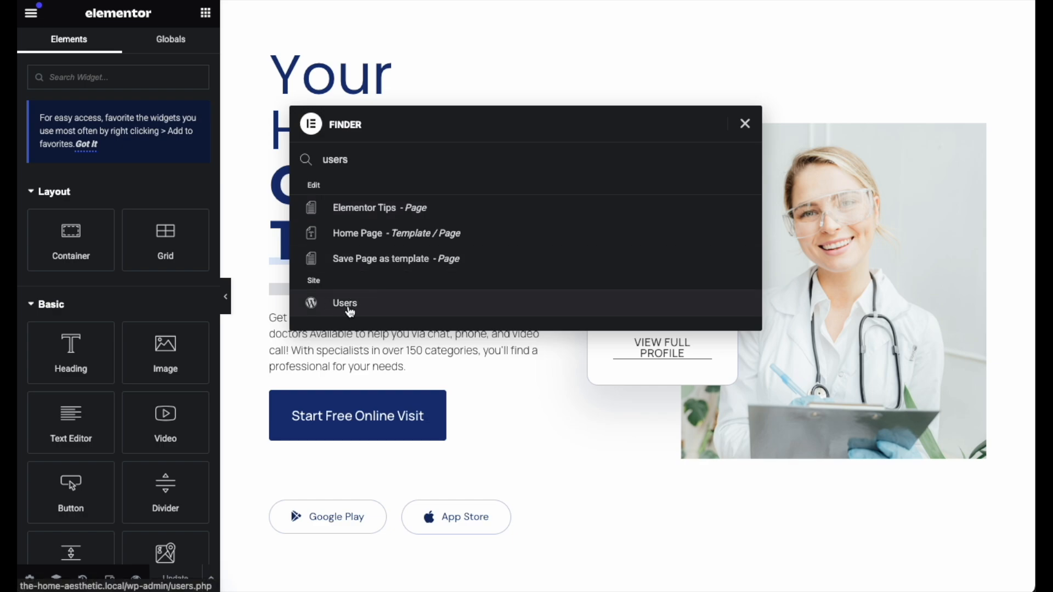
click(347, 305)
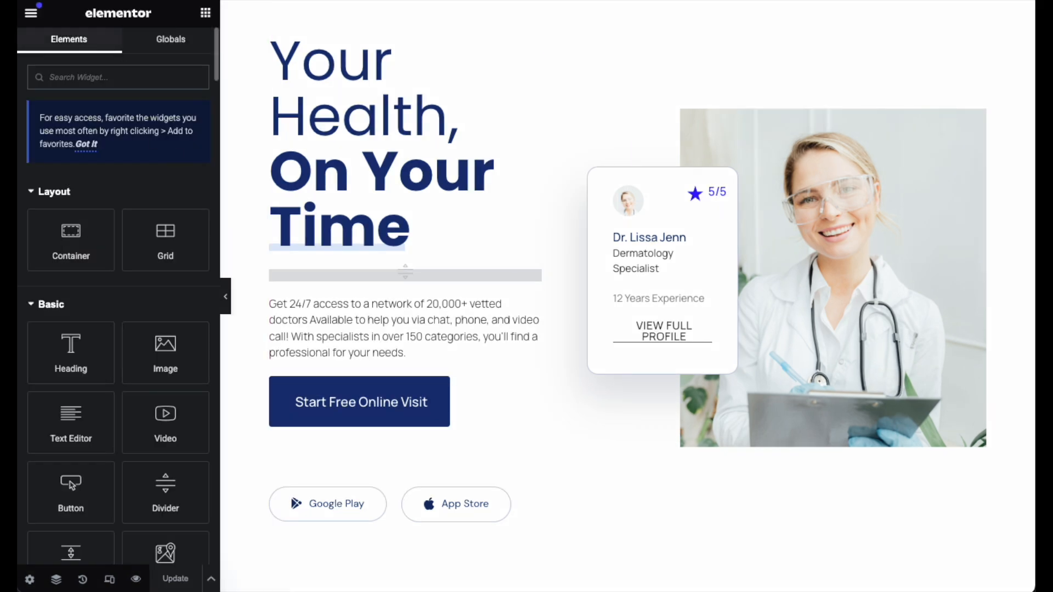
- Open the Global Colors in Site Settings and set the Primary system color to #3888AC
click(31, 12)
click(87, 81)
click(91, 80)
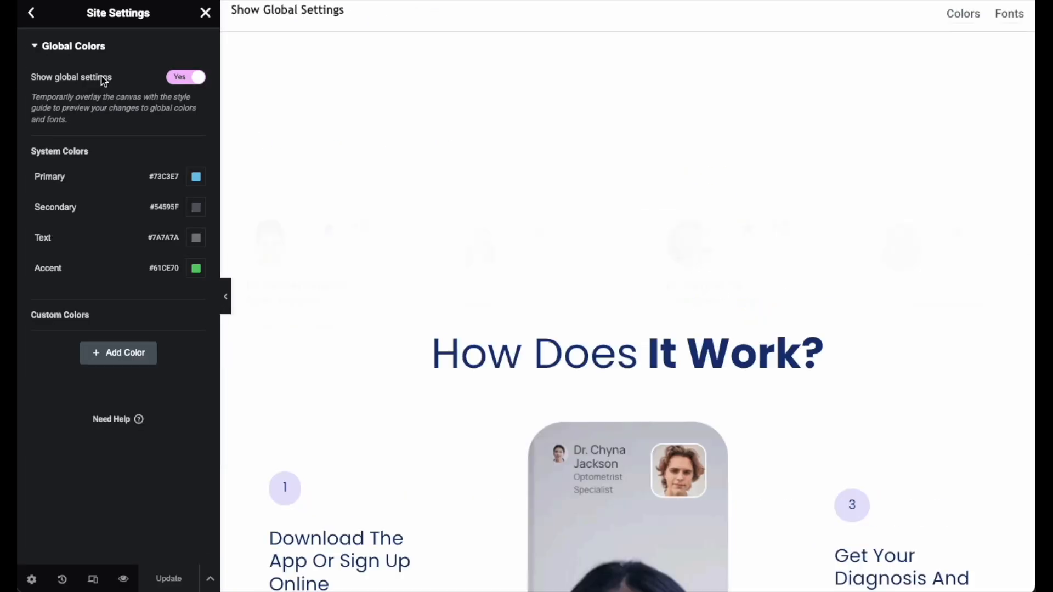
click(197, 183)
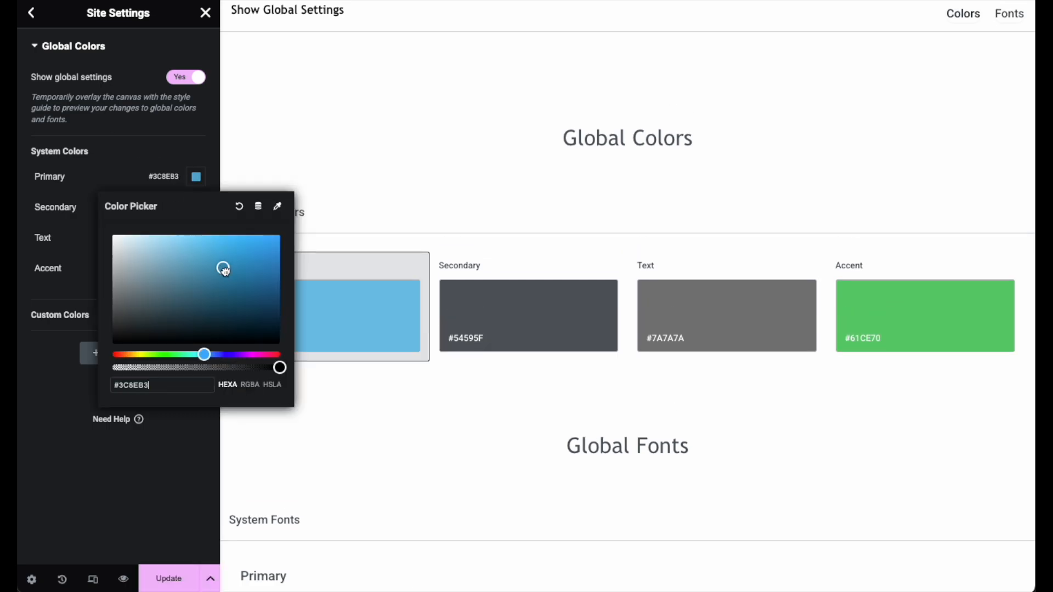
click(226, 271)
click(130, 183)
- Add a custom global color of #D63636 and name it "Text"
click(114, 364)
click(197, 340)
click(238, 416)
click(77, 341)
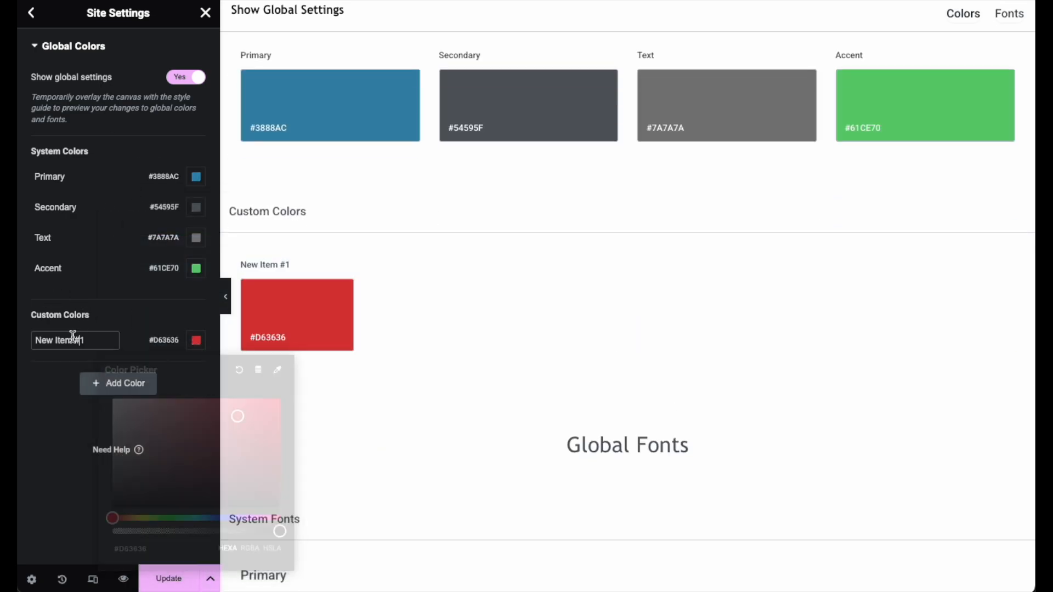
key(ctrl+a)
text(Text)
- Add a second custom global color of #423A87 named "Button Background" and update the site settings
click(114, 384)
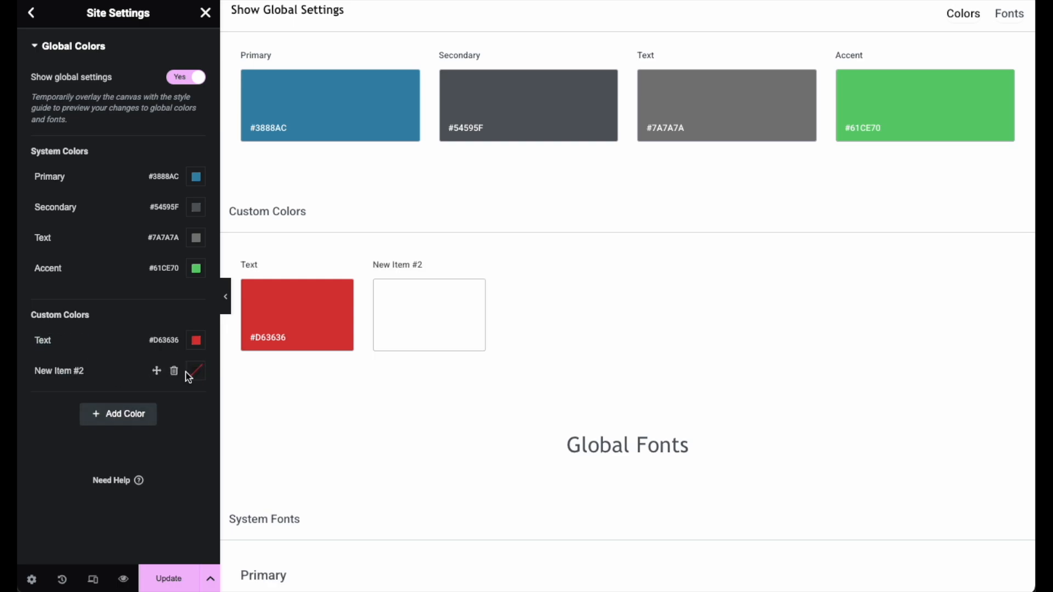
click(196, 371)
click(226, 302)
click(209, 235)
click(65, 370)
key(ctrl+a)
text(Button Backgro)
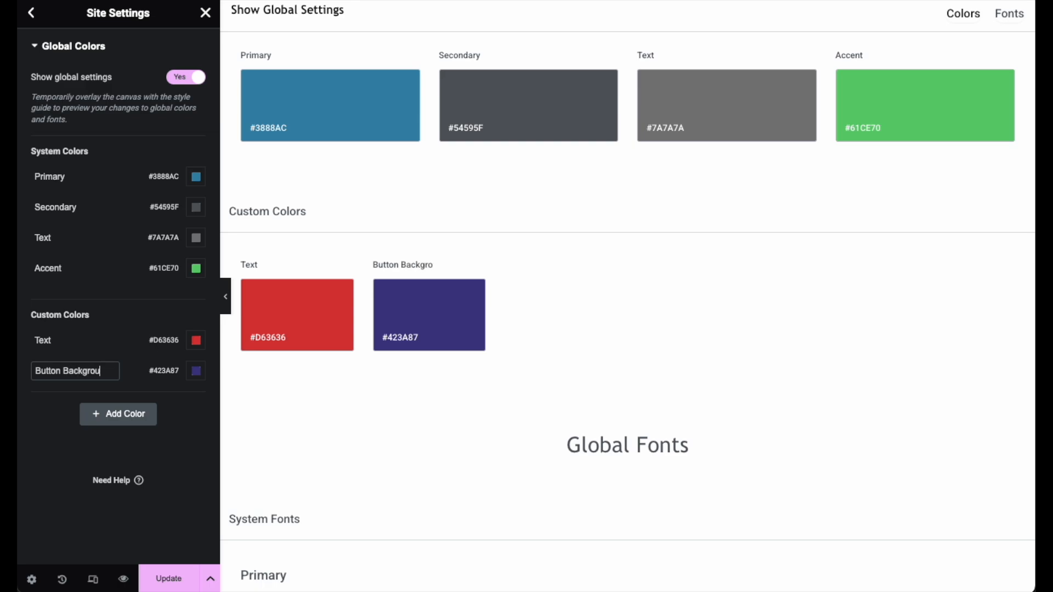
click(169, 579)
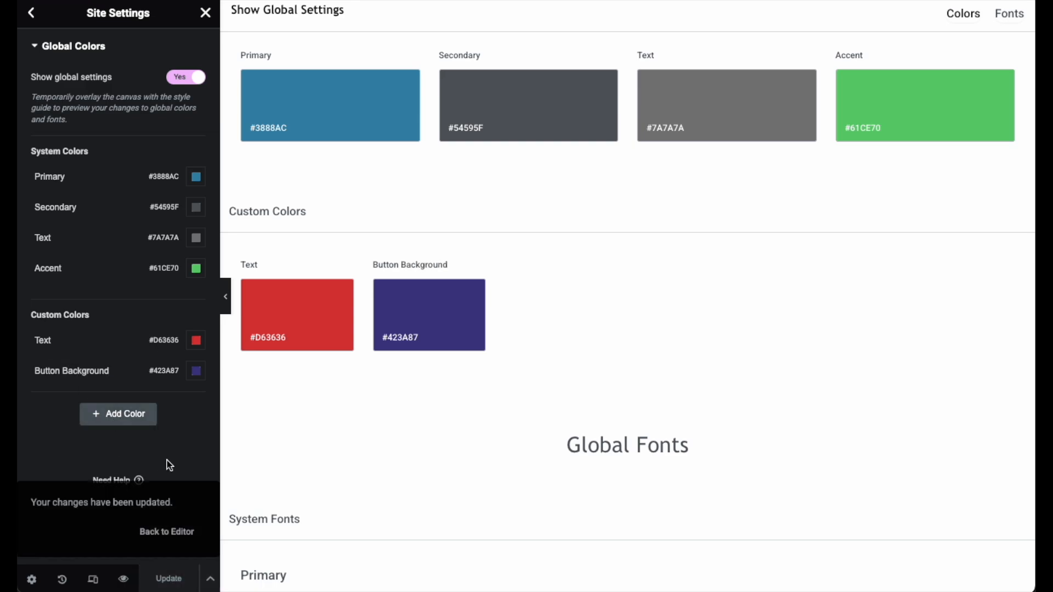
- Return to the page editor and apply the Button Background global color to the "Start Free Online Visit" button's background
click(178, 531)
click(396, 368)
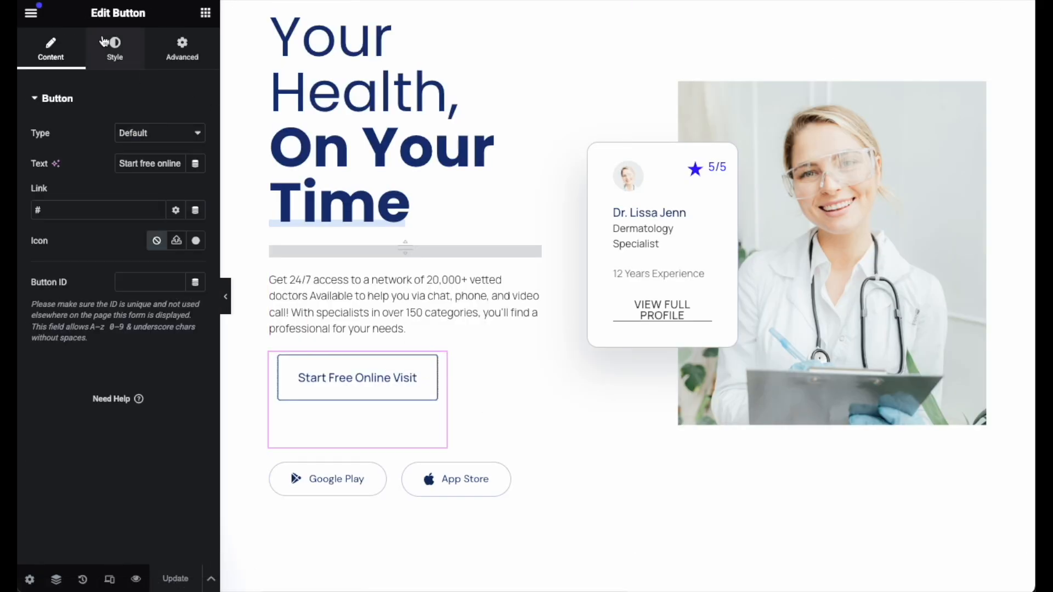
click(115, 49)
click(196, 316)
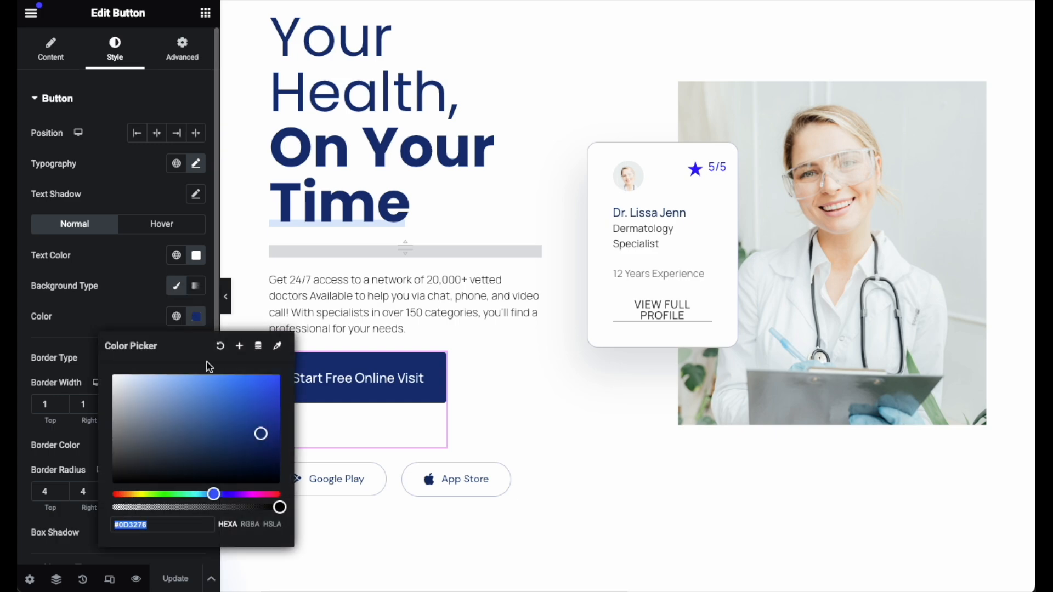
click(176, 316)
scroll(85, 191, down, 2)
scroll(93, 164, up, 2)
click(98, 134)
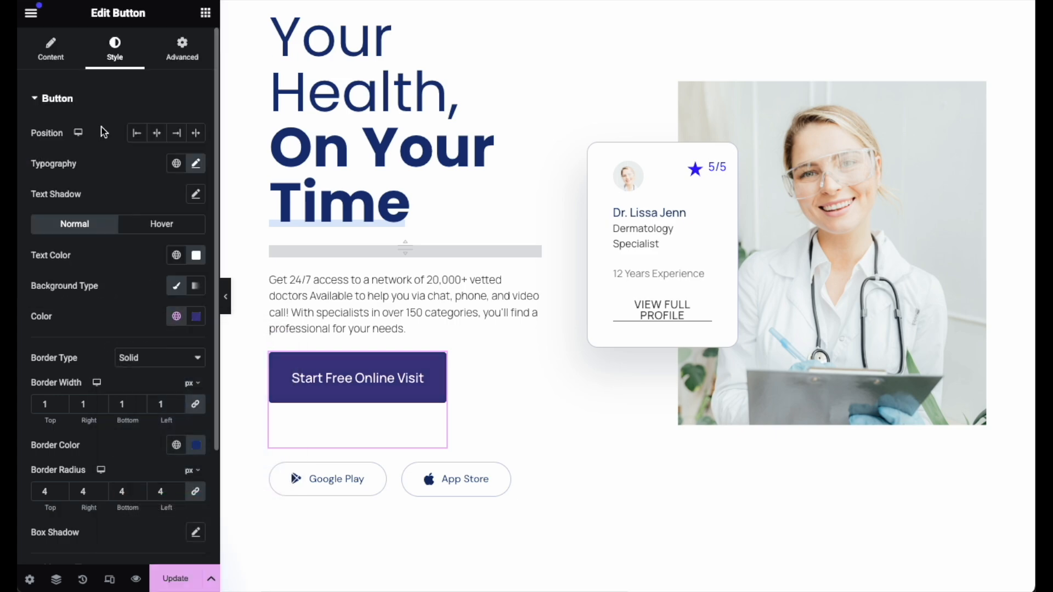